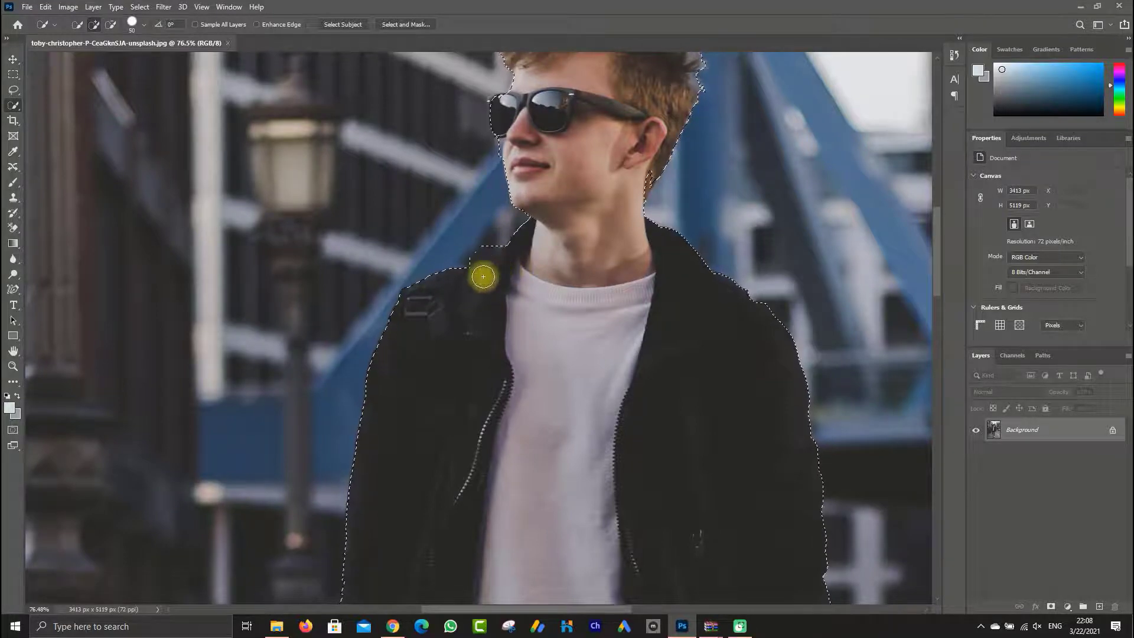
Refine the Quick Selection edge around the man's collar, face, sunglasses and hair
left_click_drag(494, 223, 408, 328)
scroll(408, 328, "up", 4)
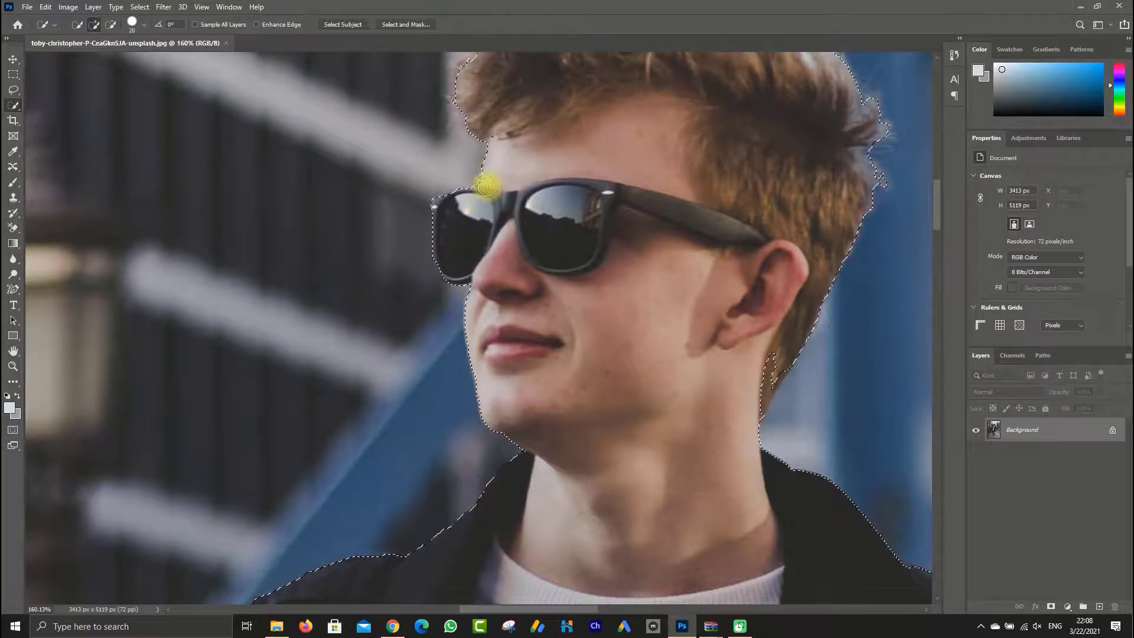
left_click_drag(510, 145, 394, 394)
scroll(711, 408, "down", 3)
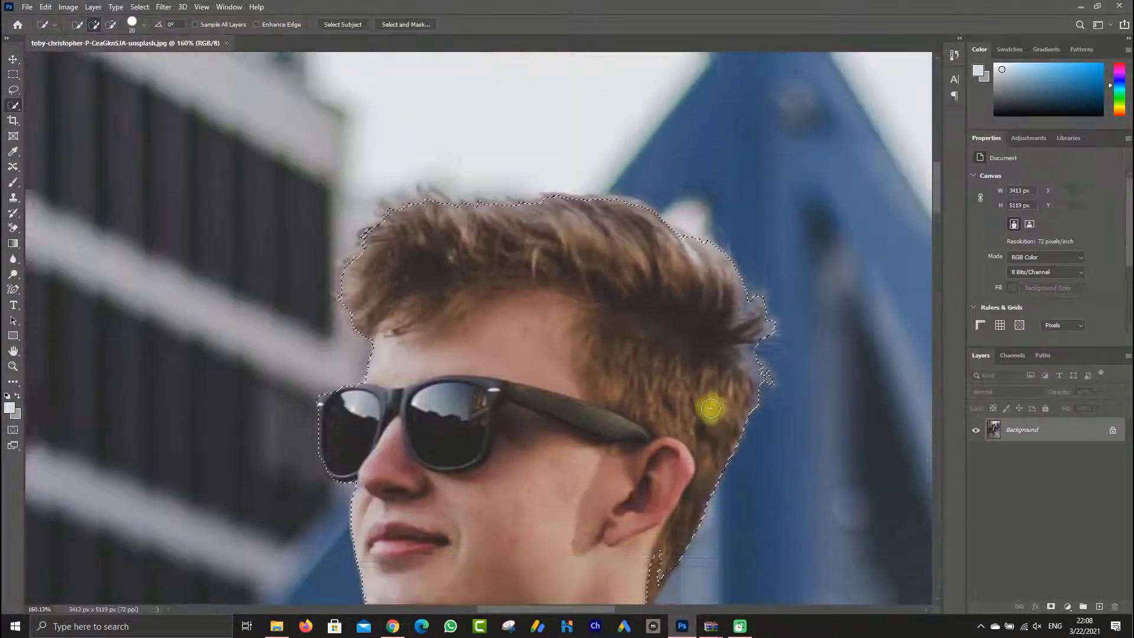
mouse_move(665, 440)
left_mouse_down()
mouse_move(639, 468)
mouse_move(648, 473)
mouse_move(653, 452)
mouse_move(664, 469)
mouse_move(653, 477)
left_mouse_up()
scroll(628, 512, "down", 3)
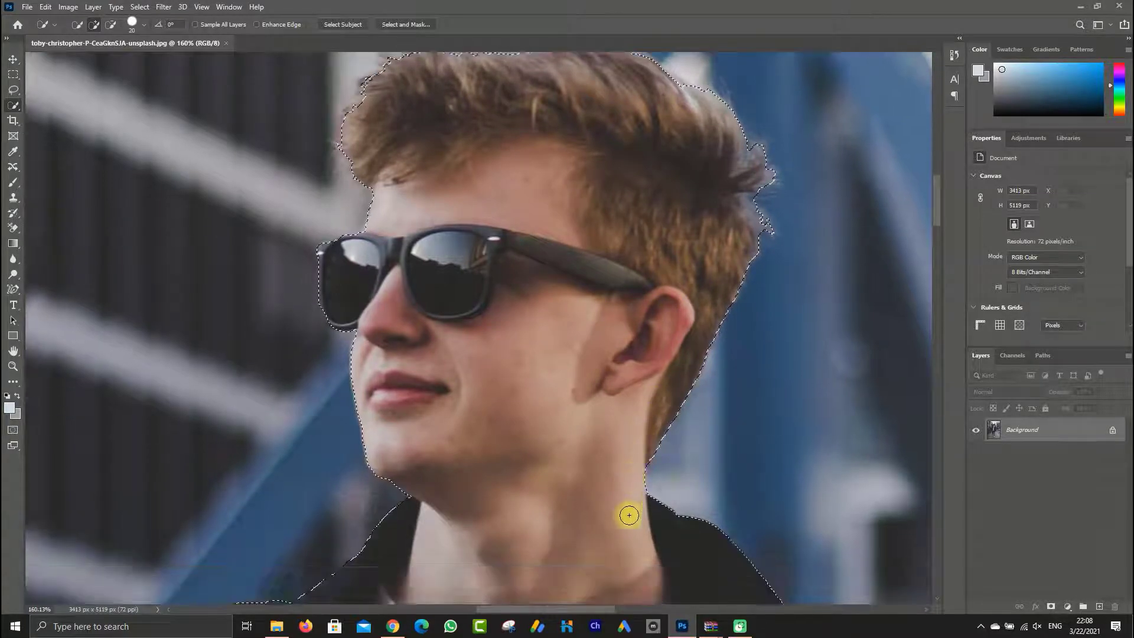
Clean up the selection edge along the jacket's right-hand shoulder and sleeve in the photo
scroll(575, 478, "down", 3)
left_click_drag(768, 540, 483, 299)
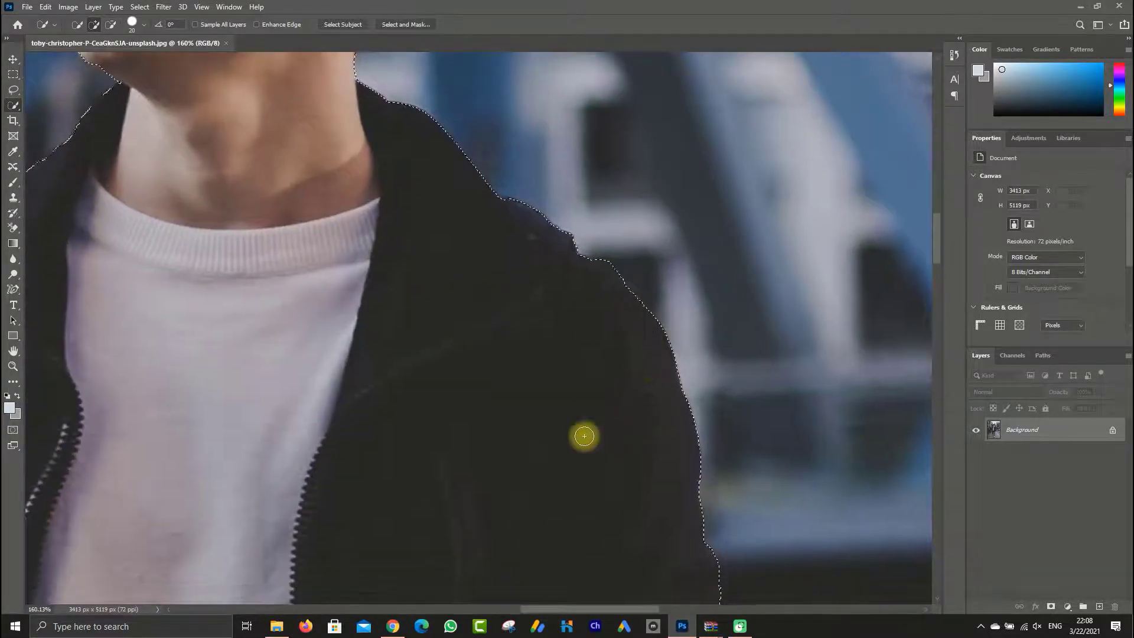
left_click_drag(632, 535, 501, 336)
left_click_drag(533, 427, 487, 226)
scroll(505, 440, "down", 5)
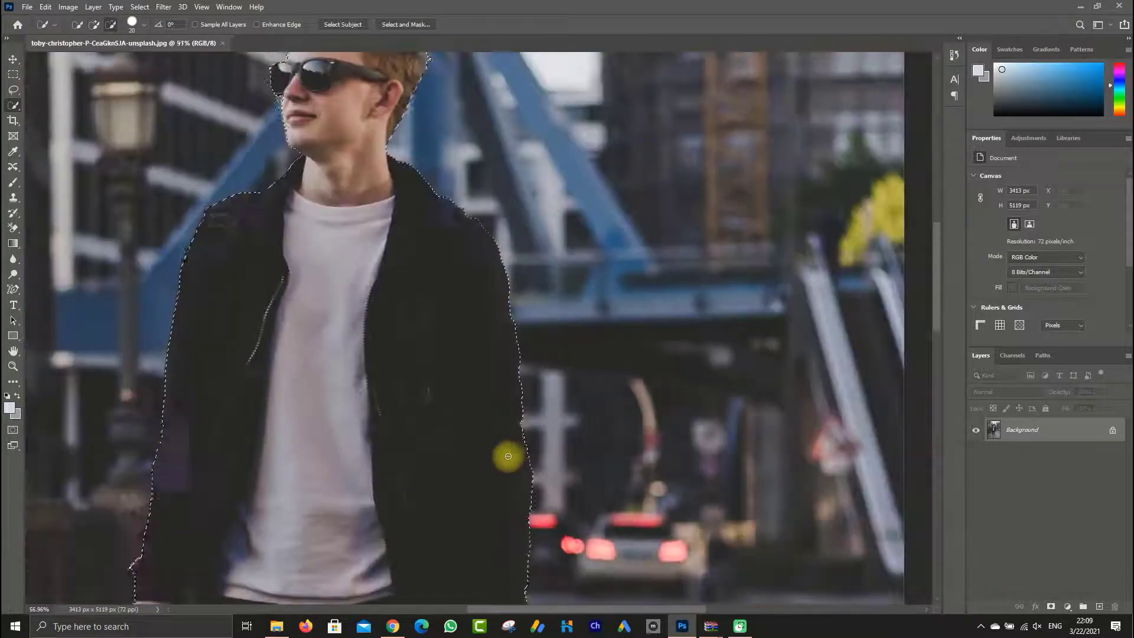
left_click_drag(500, 510, 490, 237)
left_click_drag(349, 410, 486, 247)
left_click_drag(496, 417, 518, 155)
Extend the selection around both white shoes, including the patch of pavement between and beneath them
scroll(401, 384, "up", 4)
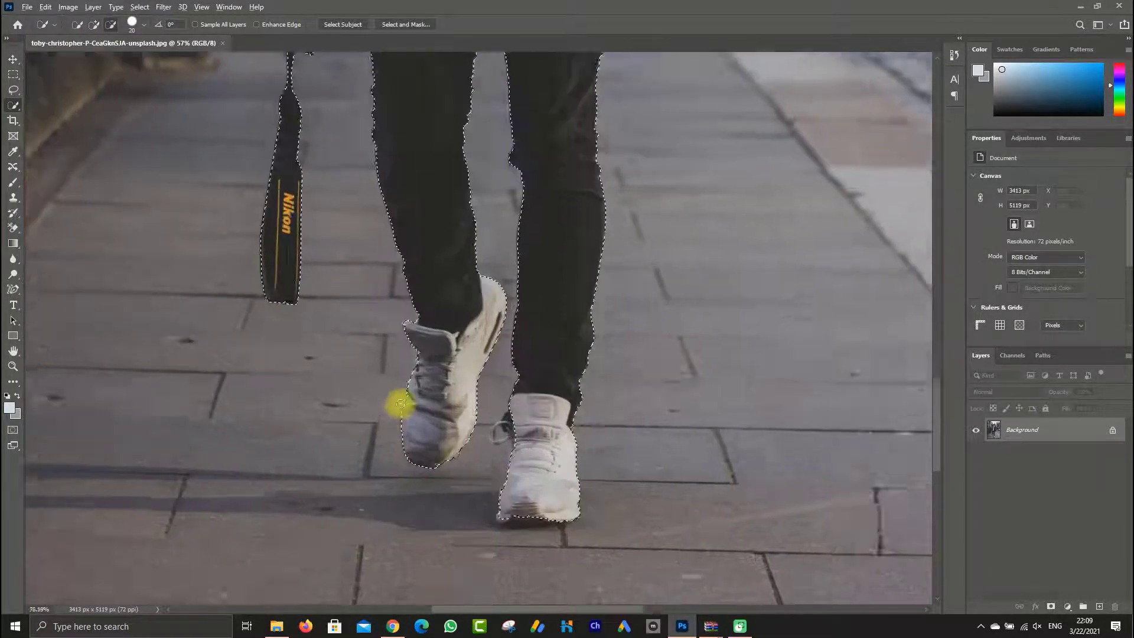
mouse_move(426, 288)
left_mouse_down()
mouse_move(399, 294)
mouse_move(417, 525)
mouse_move(415, 540)
mouse_move(398, 474)
mouse_move(402, 533)
mouse_move(452, 558)
mouse_move(522, 513)
mouse_move(535, 479)
mouse_move(585, 289)
mouse_move(583, 217)
left_mouse_up()
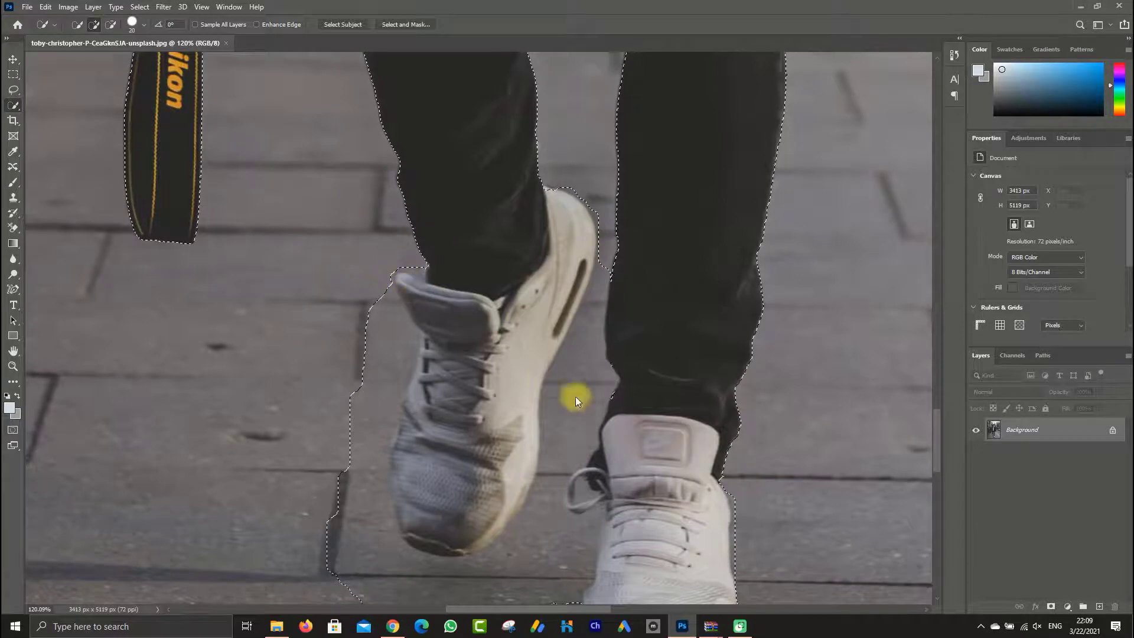
left_click_drag(615, 454, 539, 292)
left_click_drag(595, 493, 641, 492)
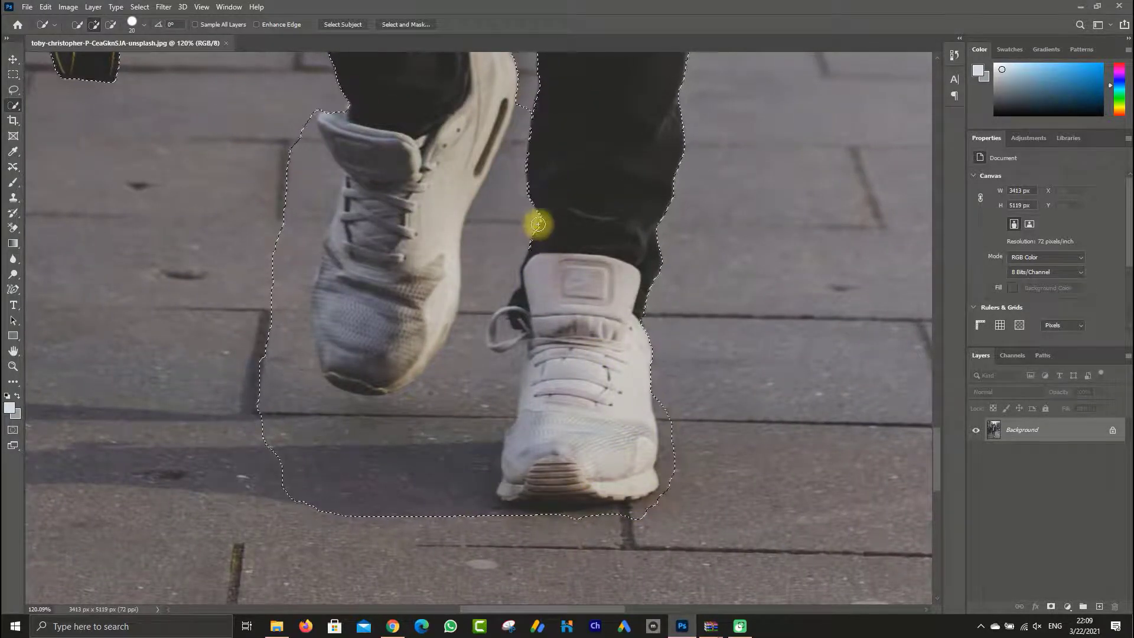
scroll(542, 236, "up", 2)
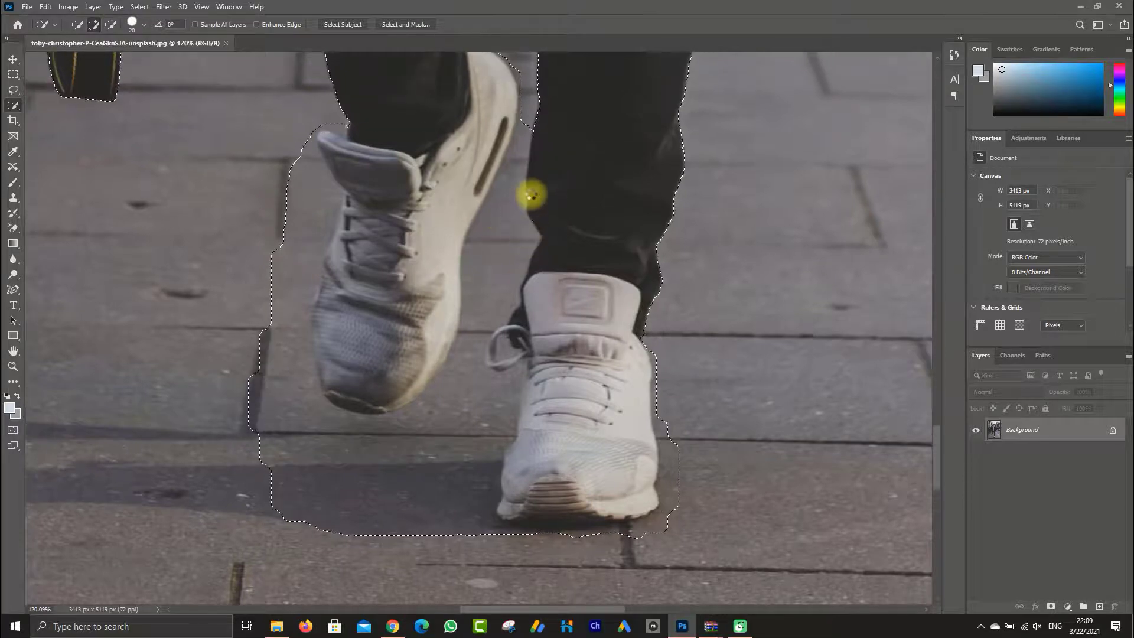
scroll(520, 139, "down", 8)
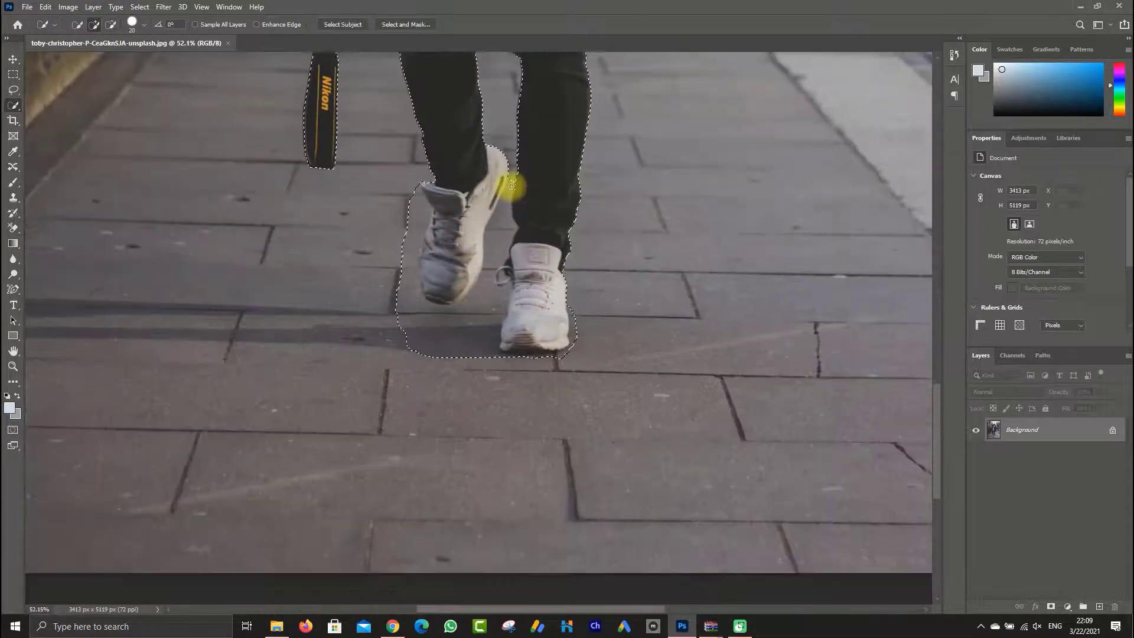
Add the whole handheld camera, including its lens, to the selection
scroll(396, 142, "up", 2)
scroll(398, 145, "up", 8)
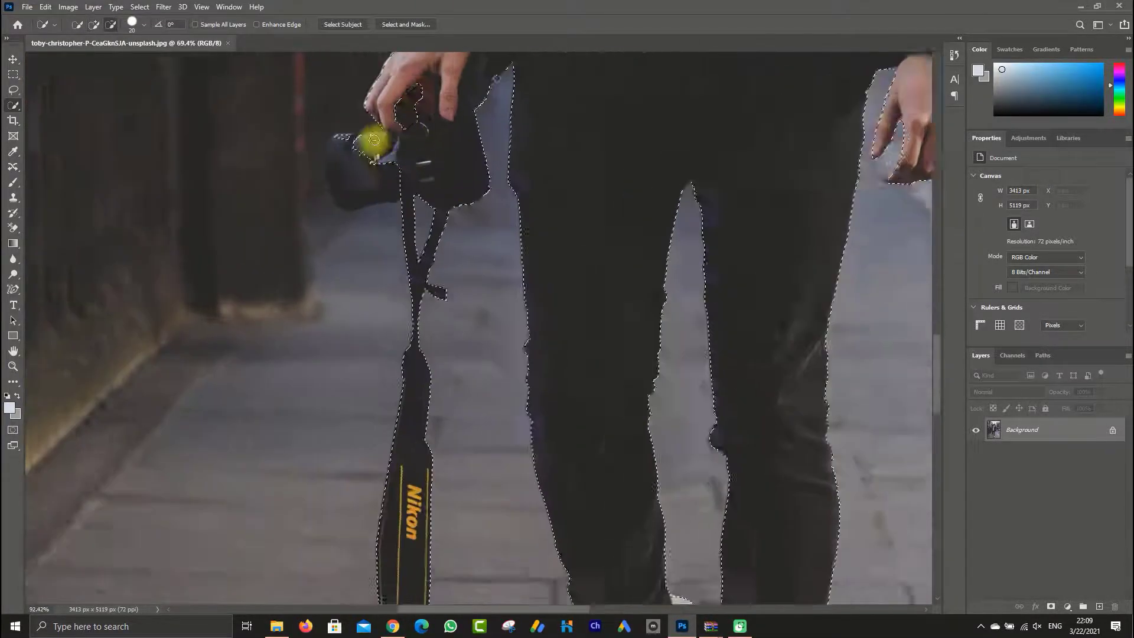
scroll(437, 266, "down", 1)
scroll(461, 222, "up", 3)
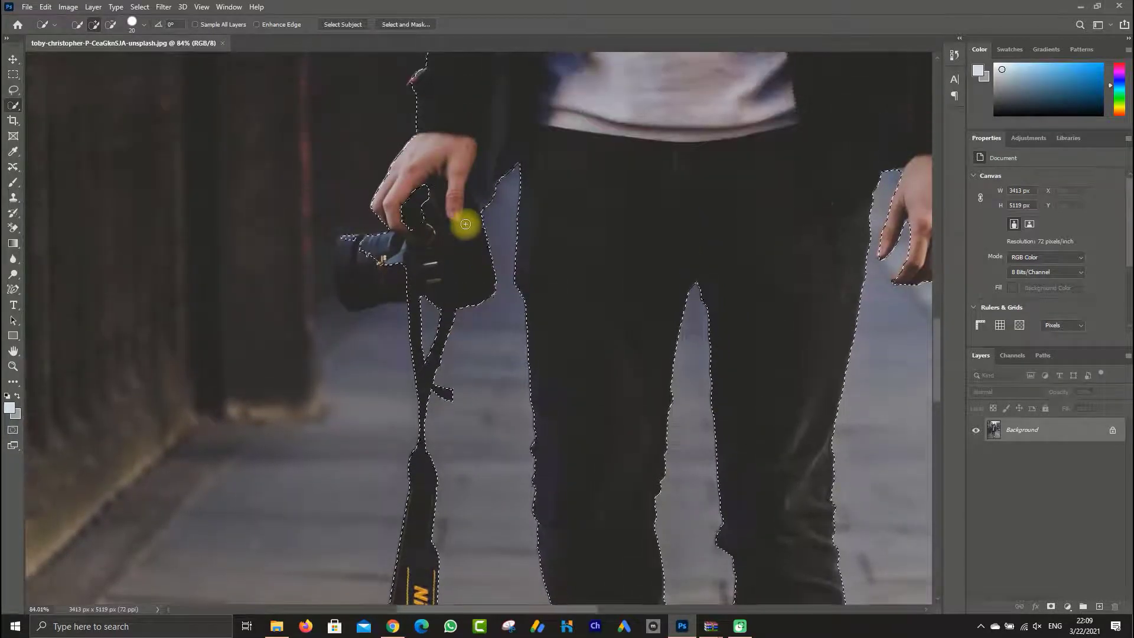
mouse_move(443, 209)
left_mouse_down()
mouse_move(406, 226)
mouse_move(424, 191)
mouse_move(413, 208)
mouse_move(427, 204)
mouse_move(407, 223)
mouse_move(407, 201)
mouse_move(411, 254)
mouse_move(377, 257)
mouse_move(361, 236)
mouse_move(353, 253)
mouse_move(358, 220)
mouse_move(360, 239)
mouse_move(374, 238)
mouse_move(331, 242)
mouse_move(420, 363)
left_mouse_up()
scroll(352, 238, "up", 7)
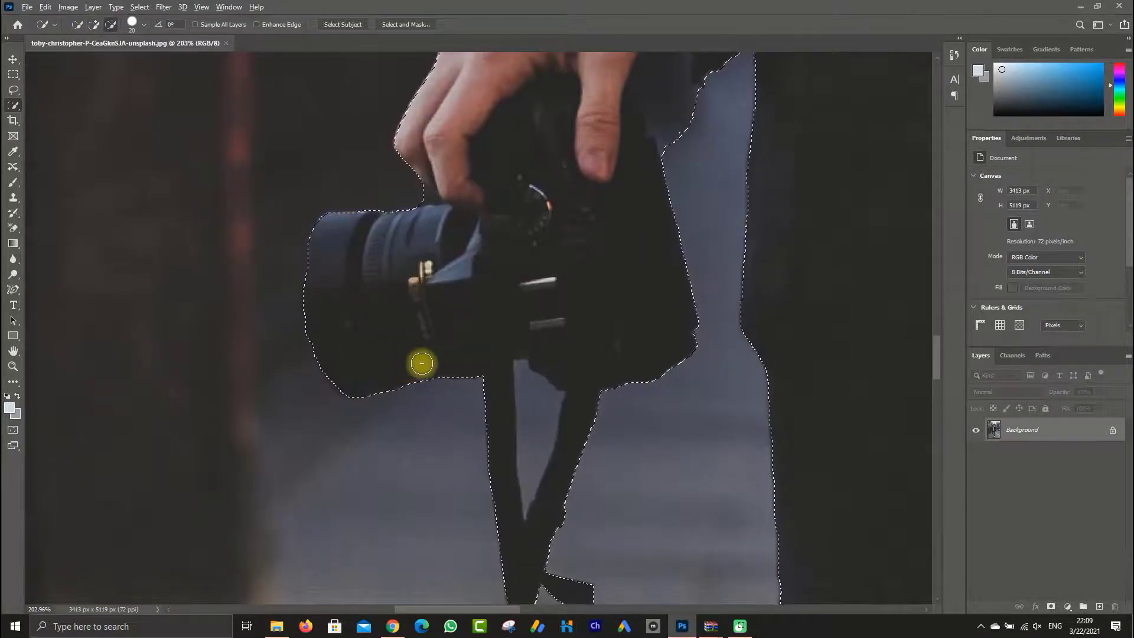
Open Select and Mask for the figure's selection, setting Smooth to 9 and Feather to 0.2 px
scroll(431, 378, "down", 8)
scroll(454, 449, "down", 4)
scroll(481, 544, "up", 2)
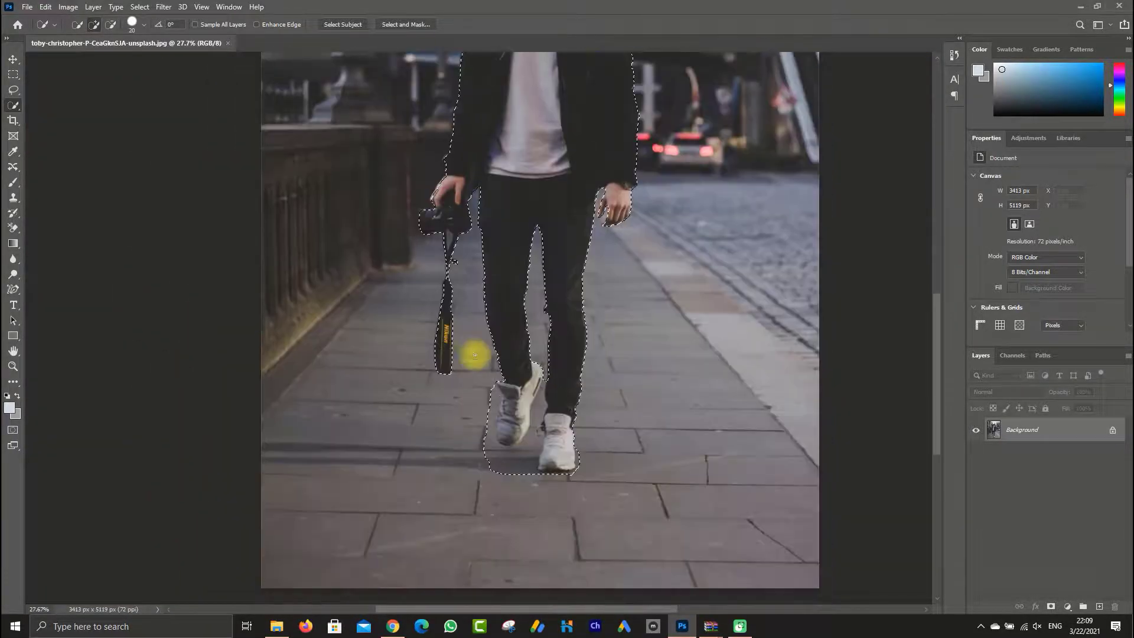
scroll(562, 466, "up", 5)
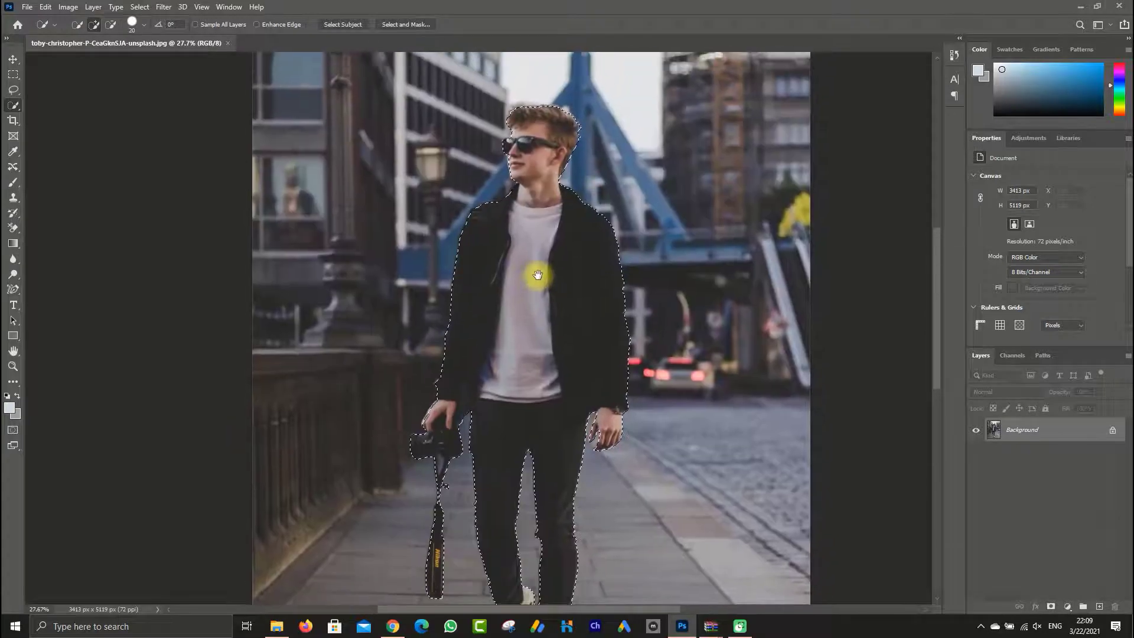
left_click(405, 24)
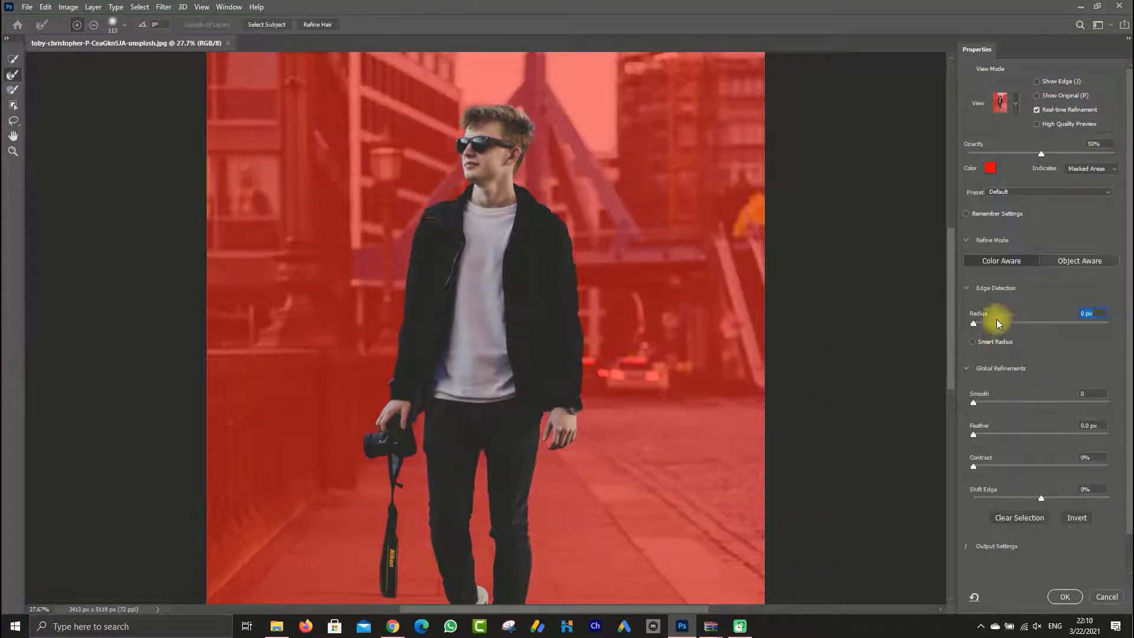
left_click_drag(981, 402, 986, 401)
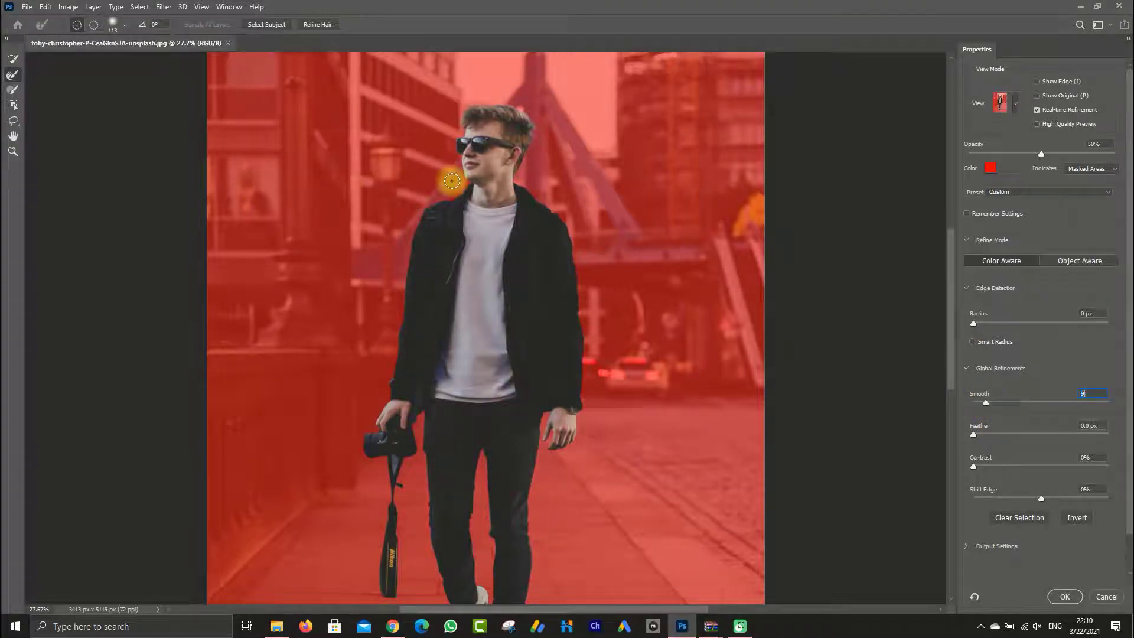
key("ctrl+plus")
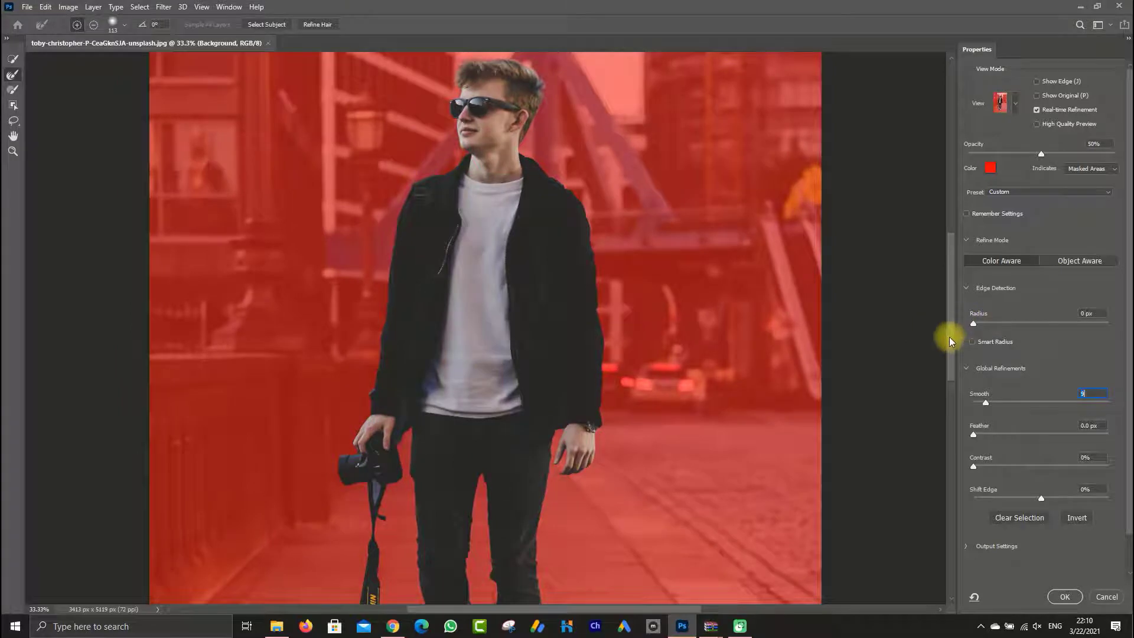
mouse_move(950, 337)
left_mouse_down()
mouse_move(950, 402)
mouse_move(949, 289)
mouse_move(948, 330)
left_mouse_up()
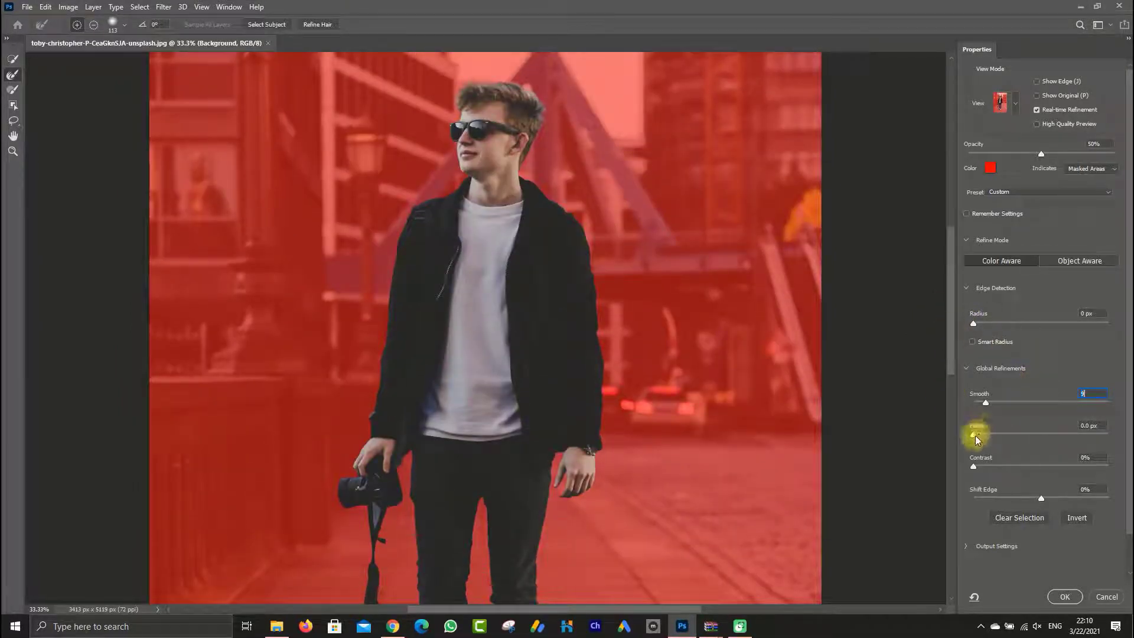
left_click_drag(974, 434, 980, 436)
Output the refined selection to a New Layer with Layer Mask and apply it
left_click(996, 546)
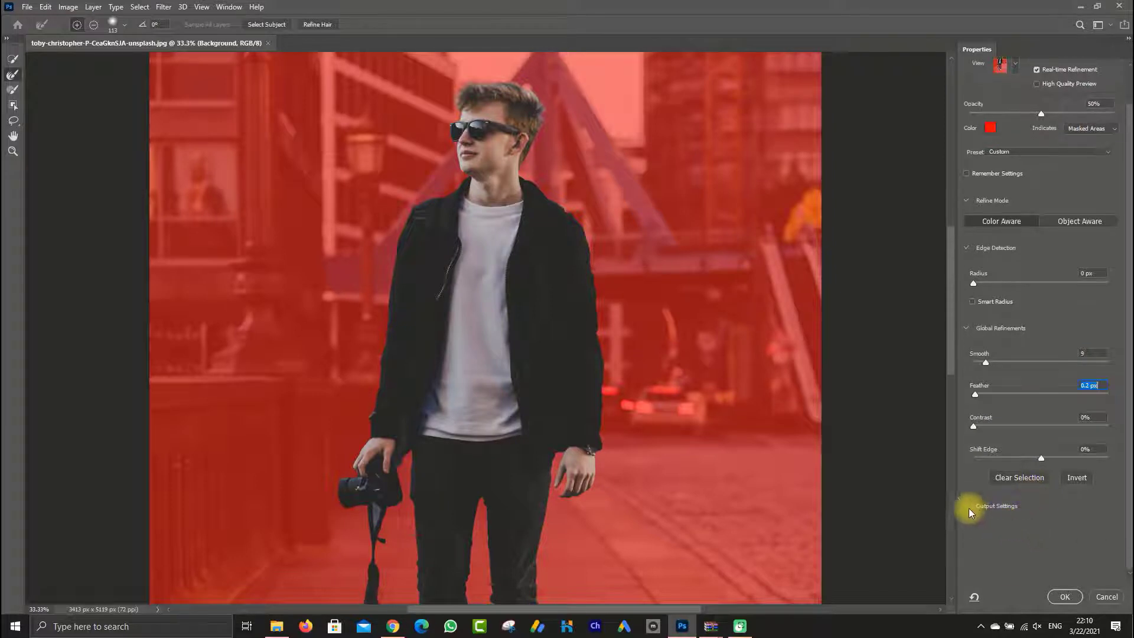
left_click(1040, 568)
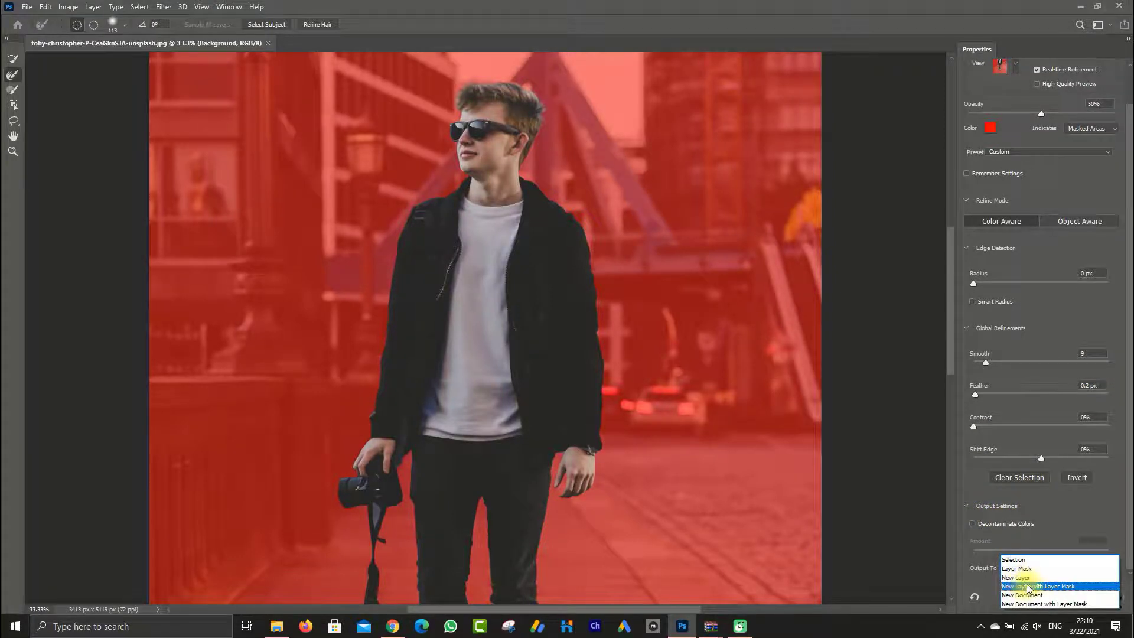
left_click(1025, 583)
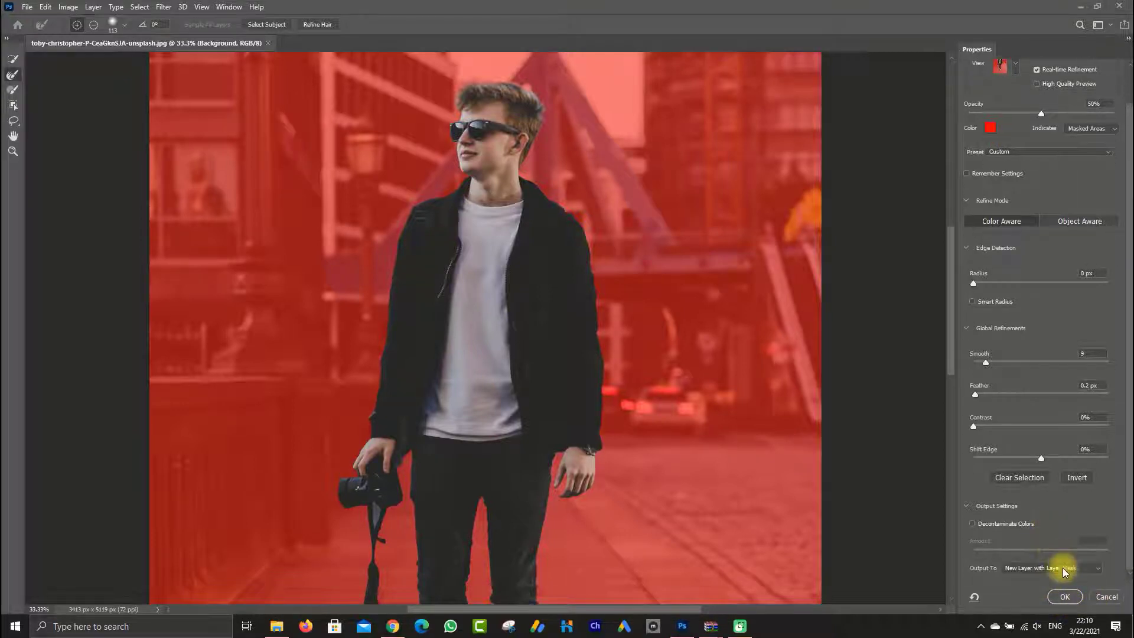
left_click(1066, 597)
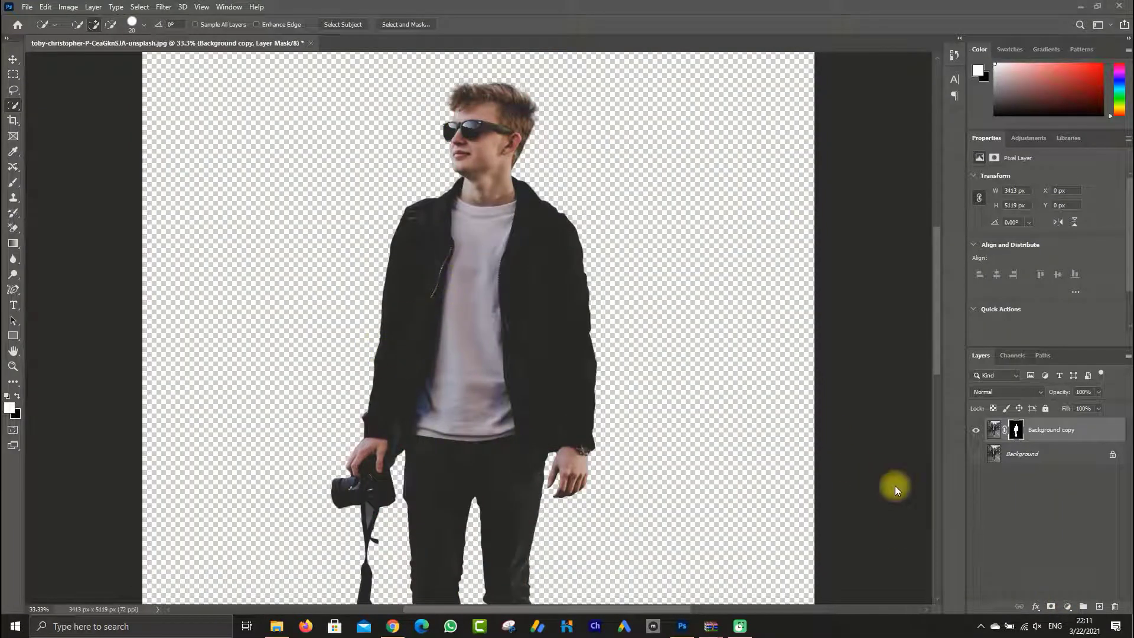
Choose the Pen Tool and target the Background copy layer's image instead of its mask
scroll(419, 226, "down", 4)
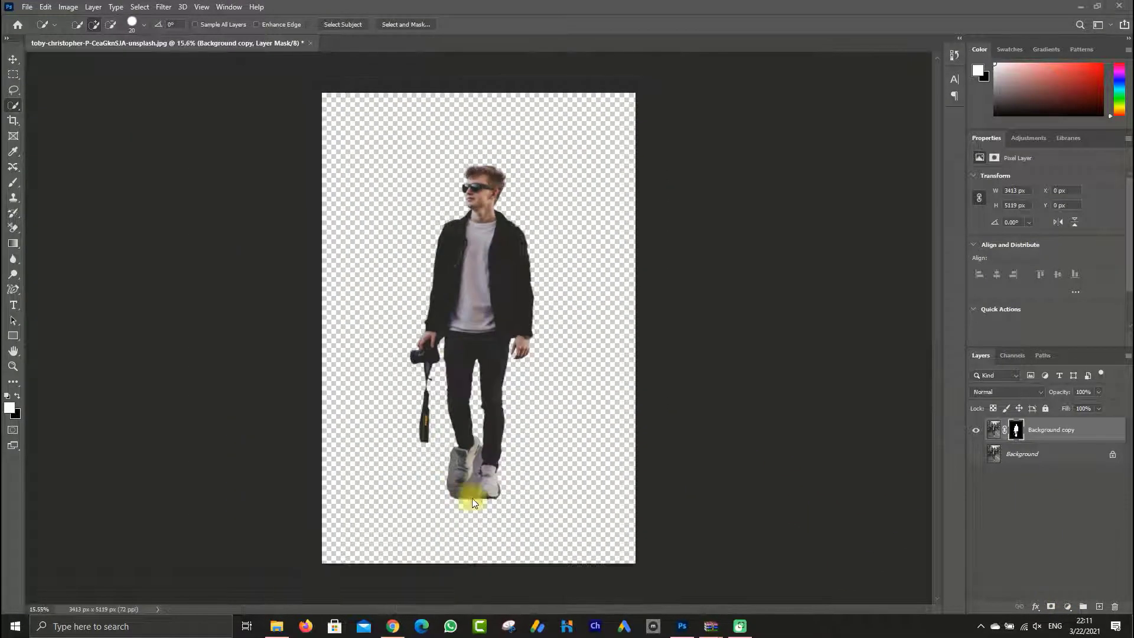
right_click(13, 290)
left_click(65, 287)
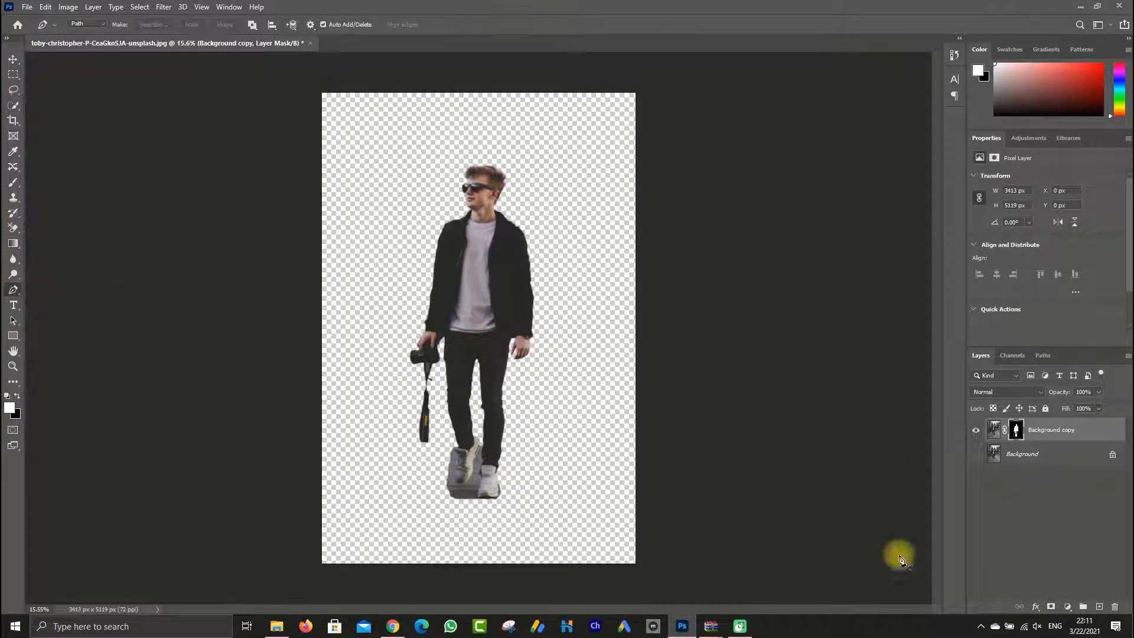
left_click(996, 435)
Start a path at the raised shoe's heel and trace curved segments down the sole beside the pavement remnant
scroll(464, 470, "up", 10)
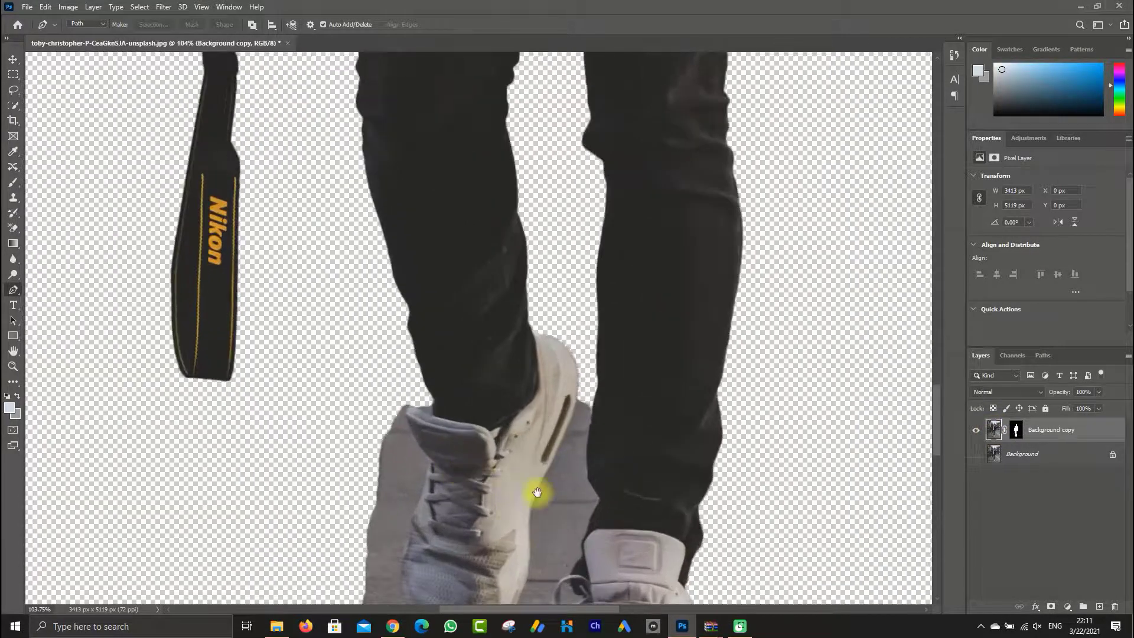
left_click_drag(537, 492, 531, 450)
scroll(586, 348, "up", 4)
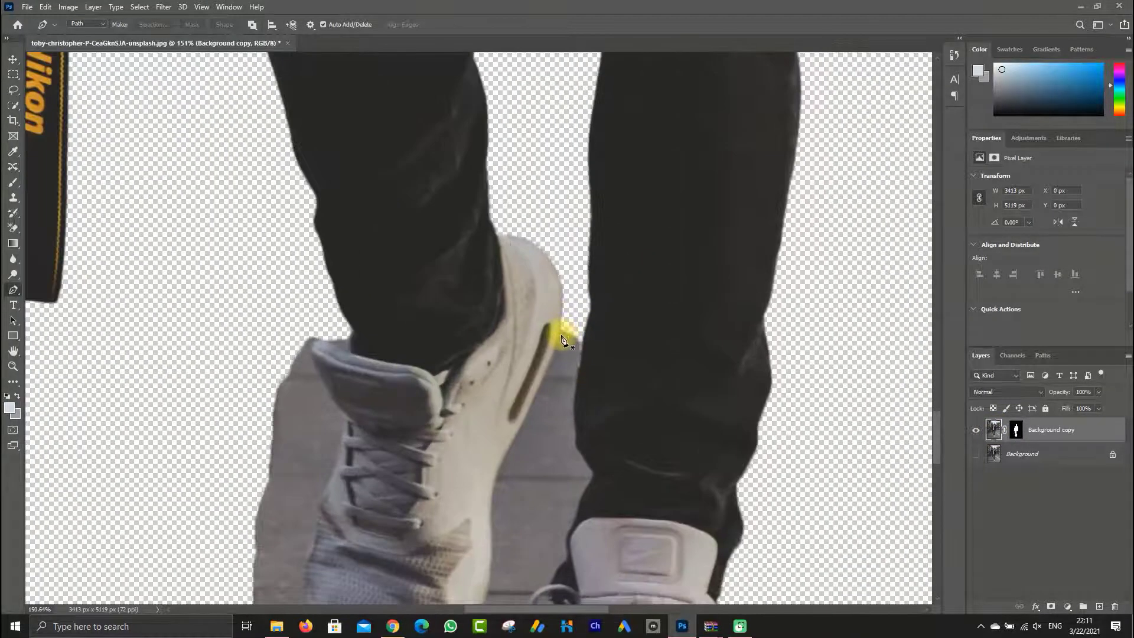
left_click(559, 334)
scroll(540, 372, "down", 1)
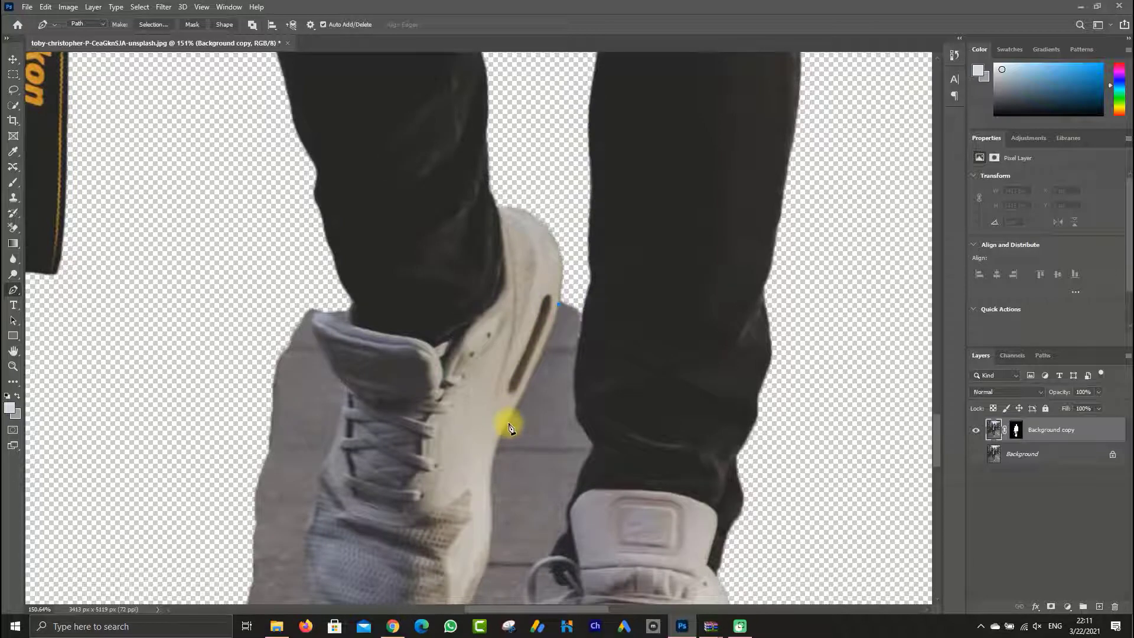
left_click_drag(496, 433, 496, 433)
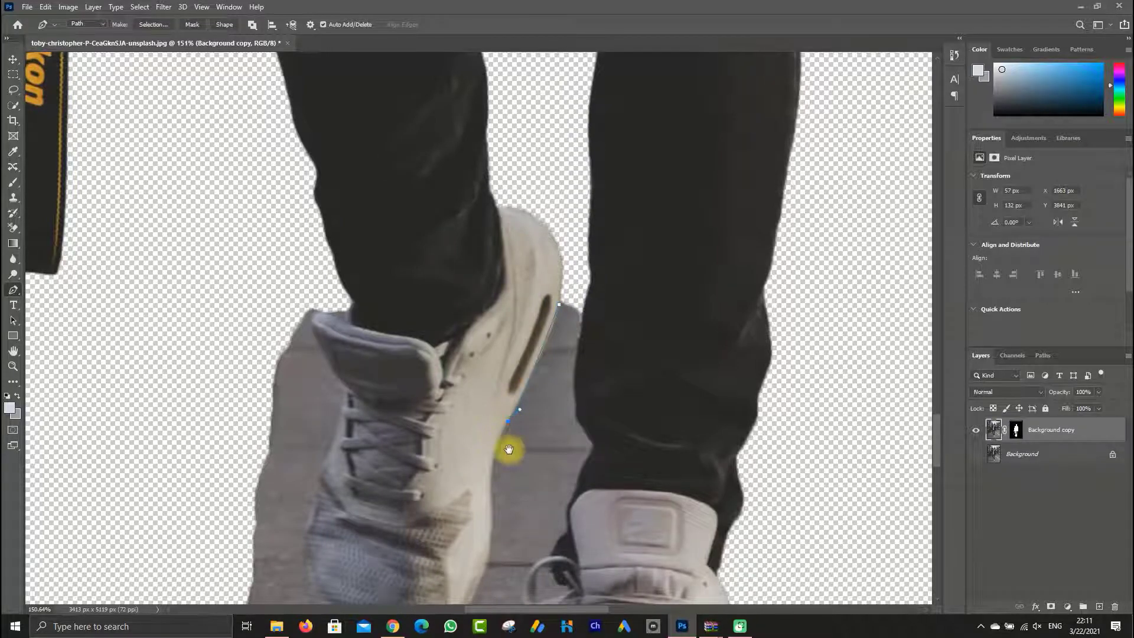
scroll(507, 449, "down", 2)
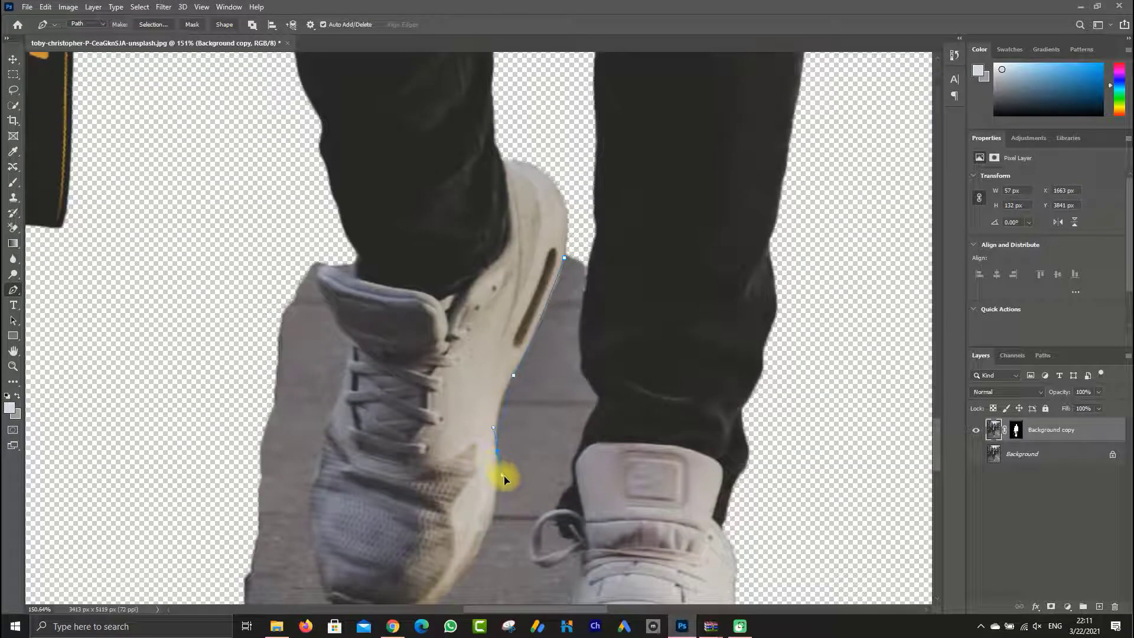
left_click_drag(505, 476, 508, 479)
left_click(497, 452, "alt")
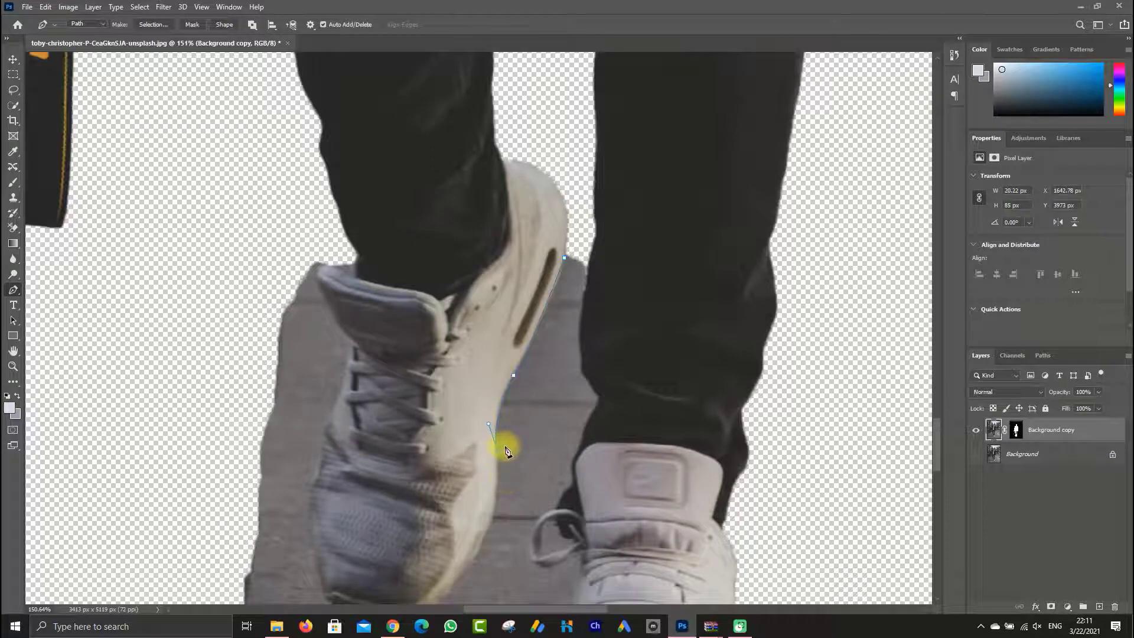
left_click(292, 27)
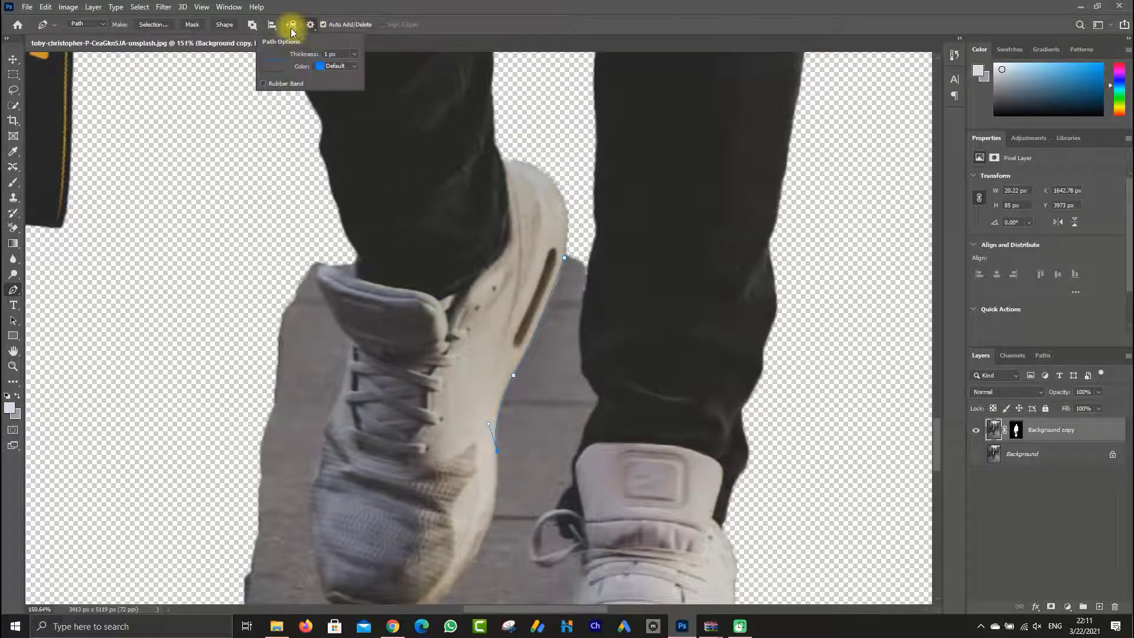
left_click(291, 29)
left_click(292, 28)
left_click(311, 28)
left_click(310, 28)
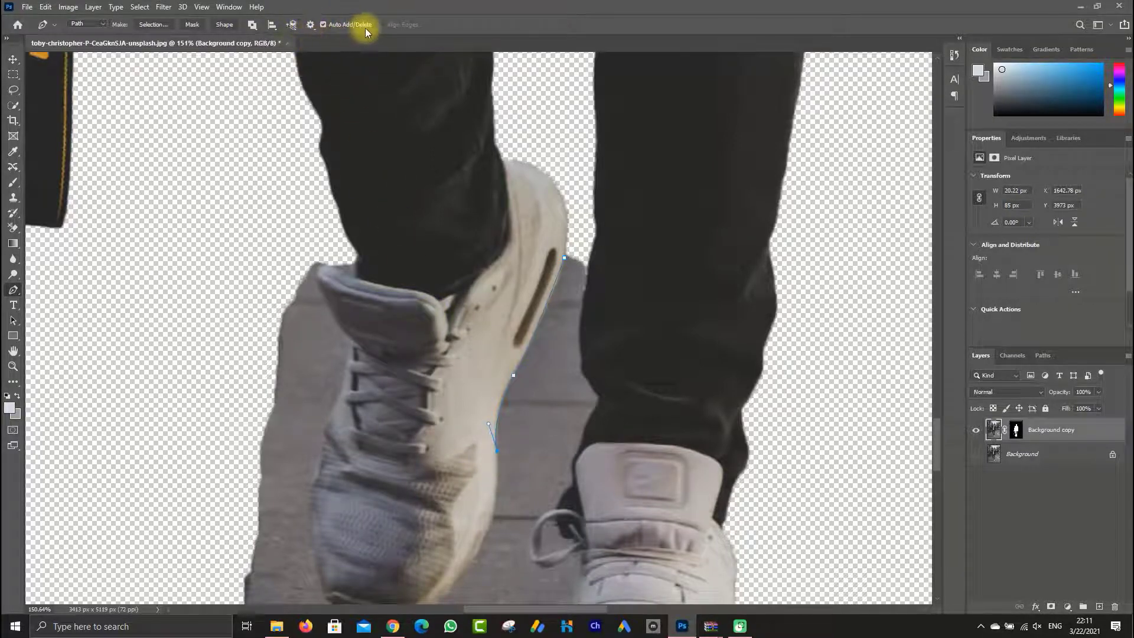
Continue the path down the raised shoe's edge facing the other shoe and around to the toe's underside
scroll(486, 420, "down", 2)
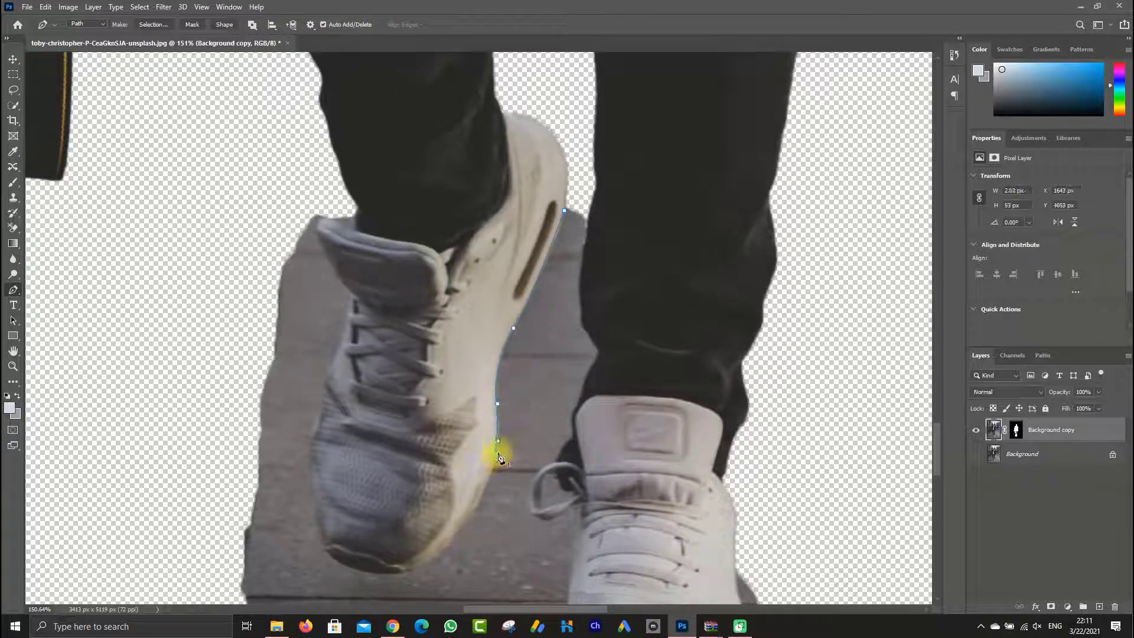
left_click(496, 451)
scroll(467, 484, "down", 2)
left_click_drag(464, 488, 550, 448)
left_click(464, 487, "alt")
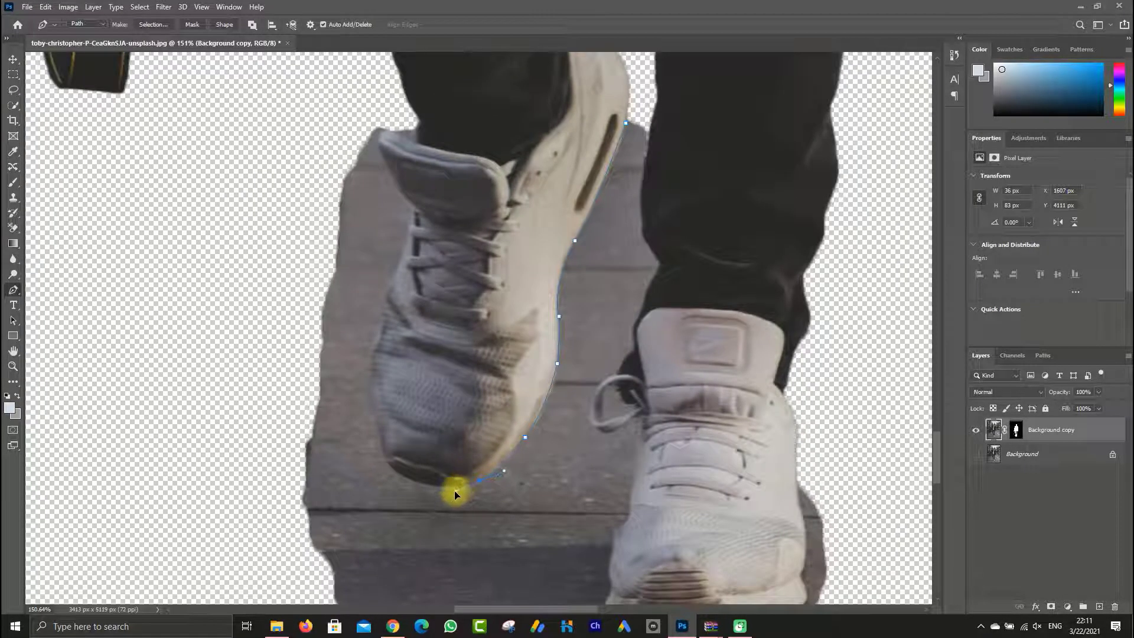
left_click_drag(454, 491, 540, 494)
left_click(479, 481, "alt")
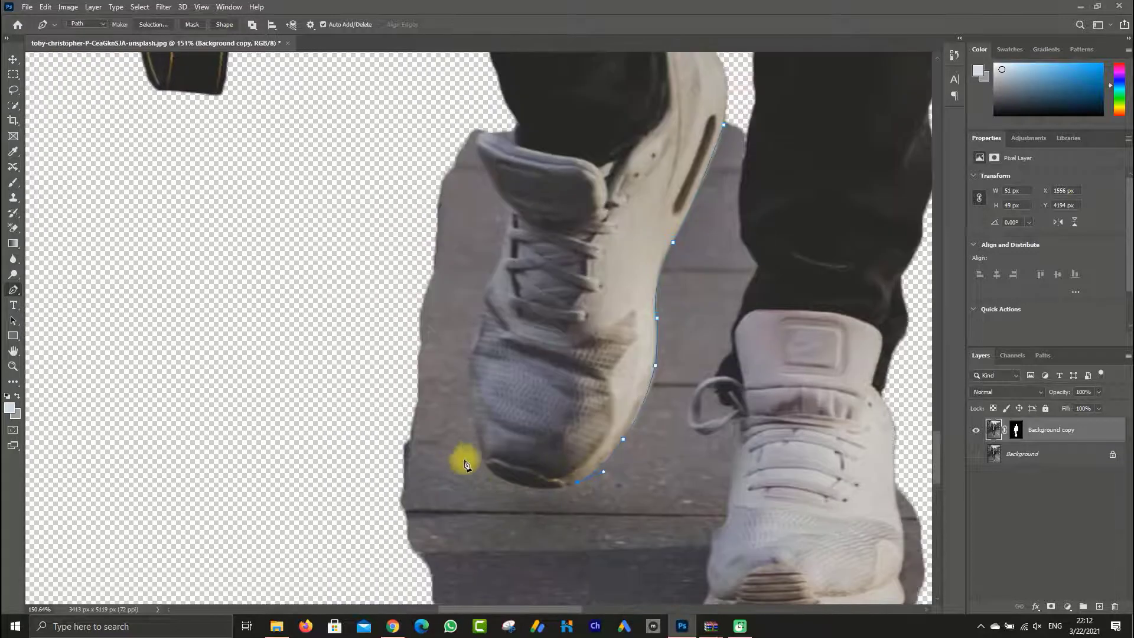
Curve the path along the front edge of the raised shoe's toe, redoing the misplaced anchor
left_click_drag(483, 464, 476, 423)
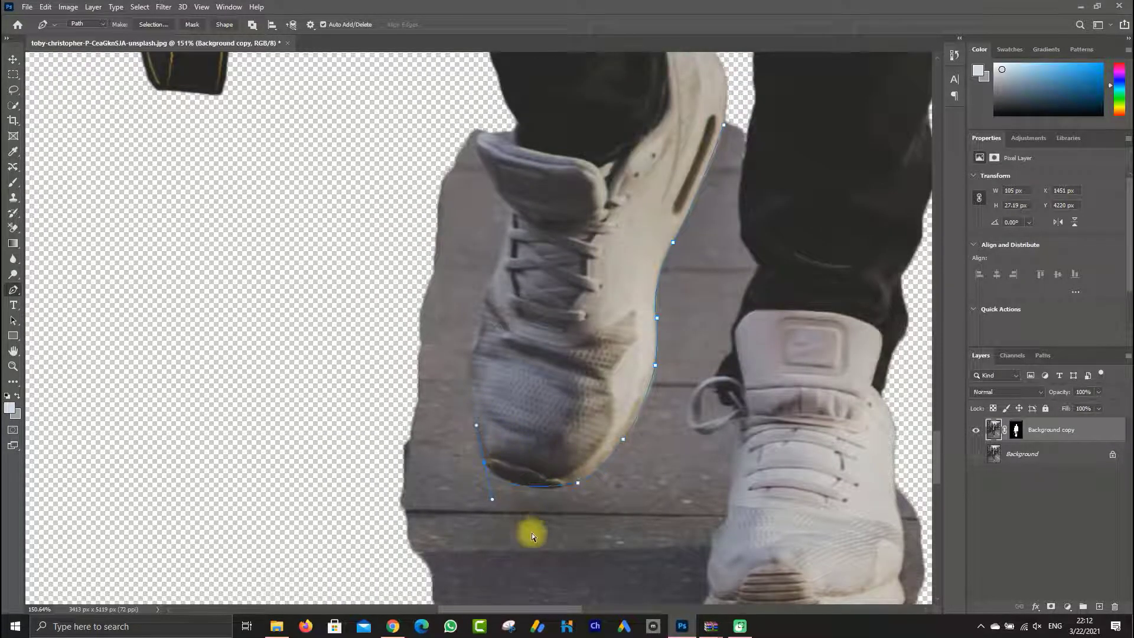
key("ctrl+z")
left_click_drag(501, 481, 472, 462)
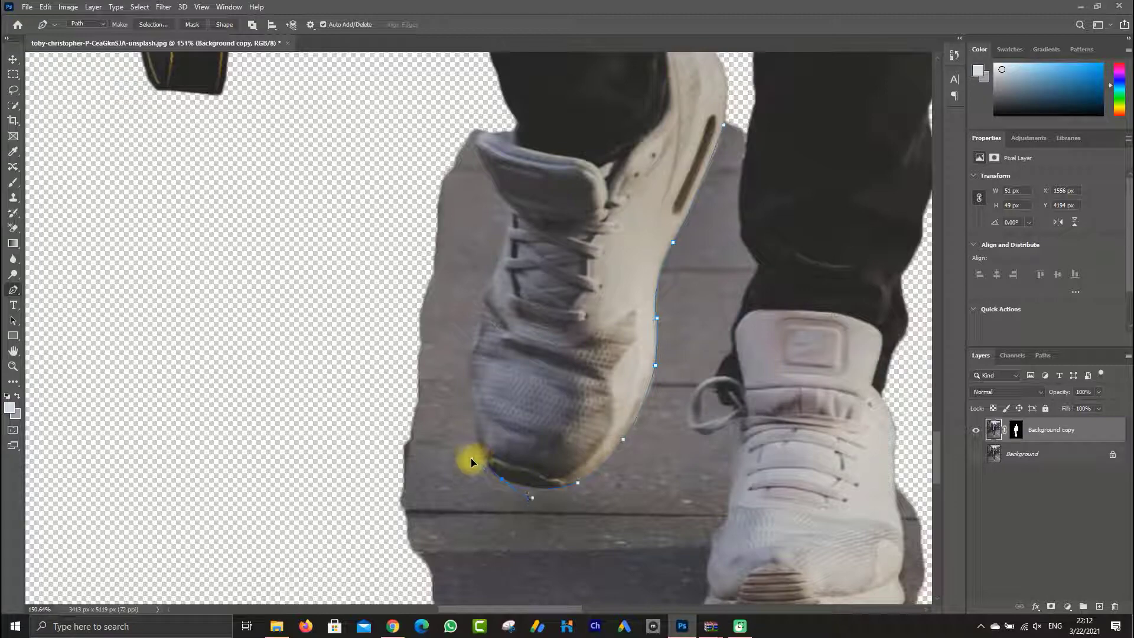
left_click(502, 479, "alt")
Trace up the raised shoe's far side past the laces and around the tongue's tip to the trouser hem
left_click_drag(471, 403, 476, 347)
scroll(476, 347, "up", 5)
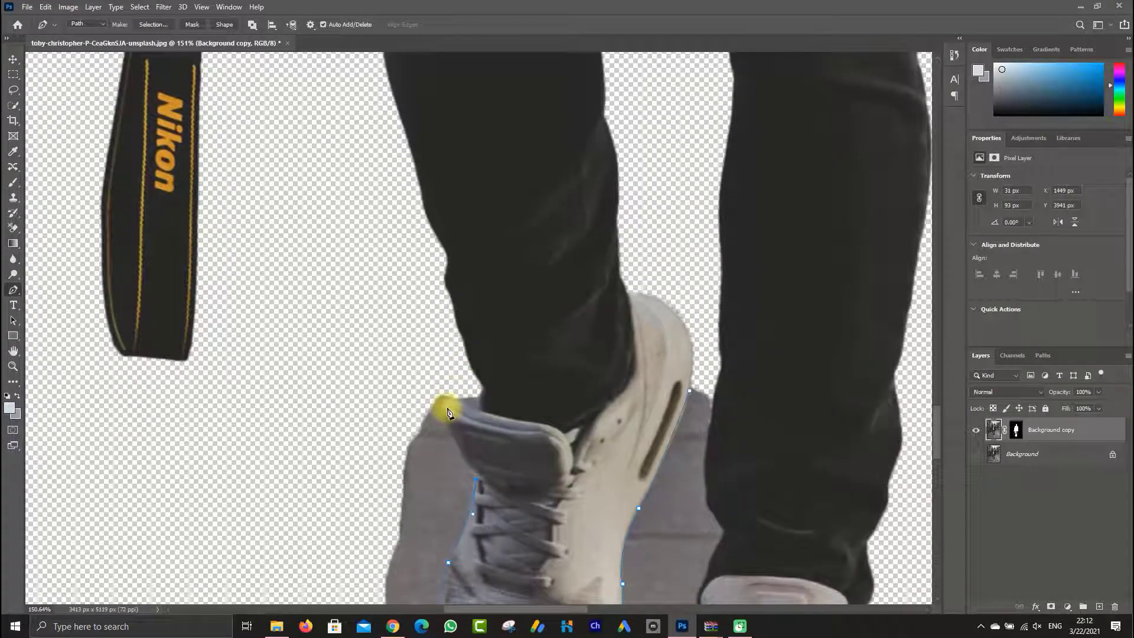
mouse_move(448, 411)
left_mouse_down()
mouse_move(448, 382)
mouse_move(445, 419)
mouse_move(447, 408)
left_mouse_up()
key("ctrl+z")
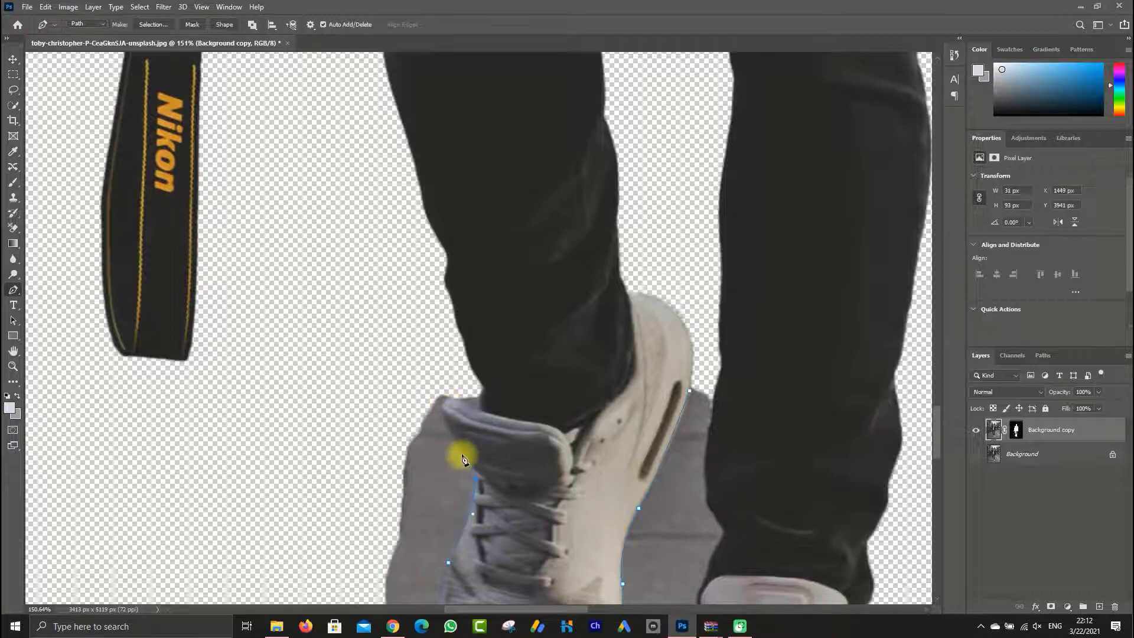
left_click_drag(458, 448, 454, 403)
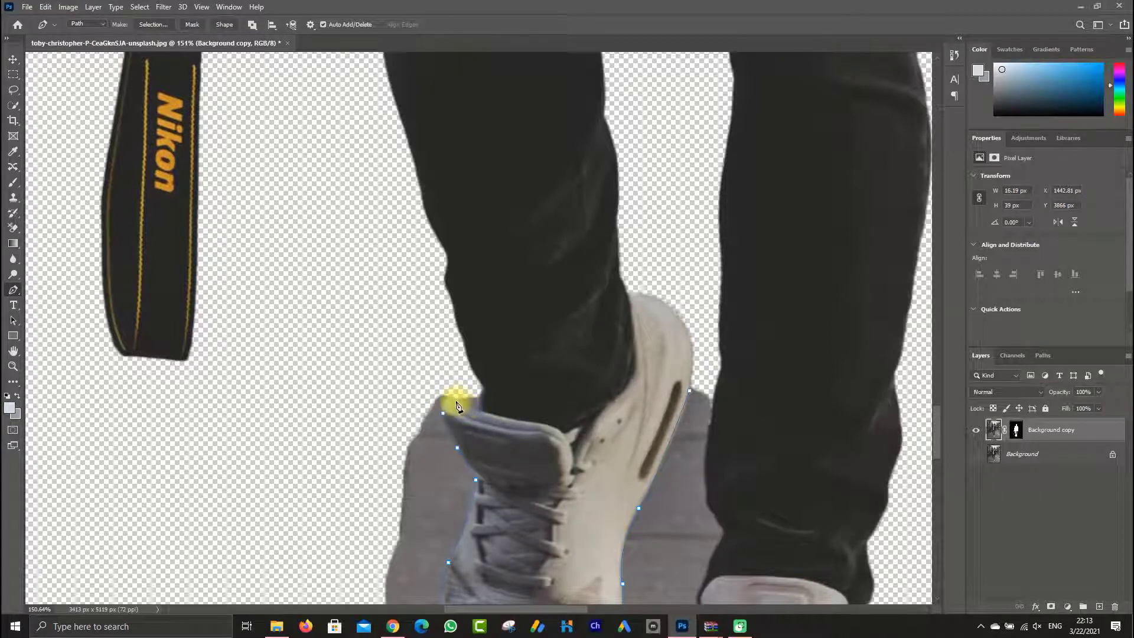
left_click_drag(469, 414, 458, 408)
left_click_drag(450, 399, 476, 410)
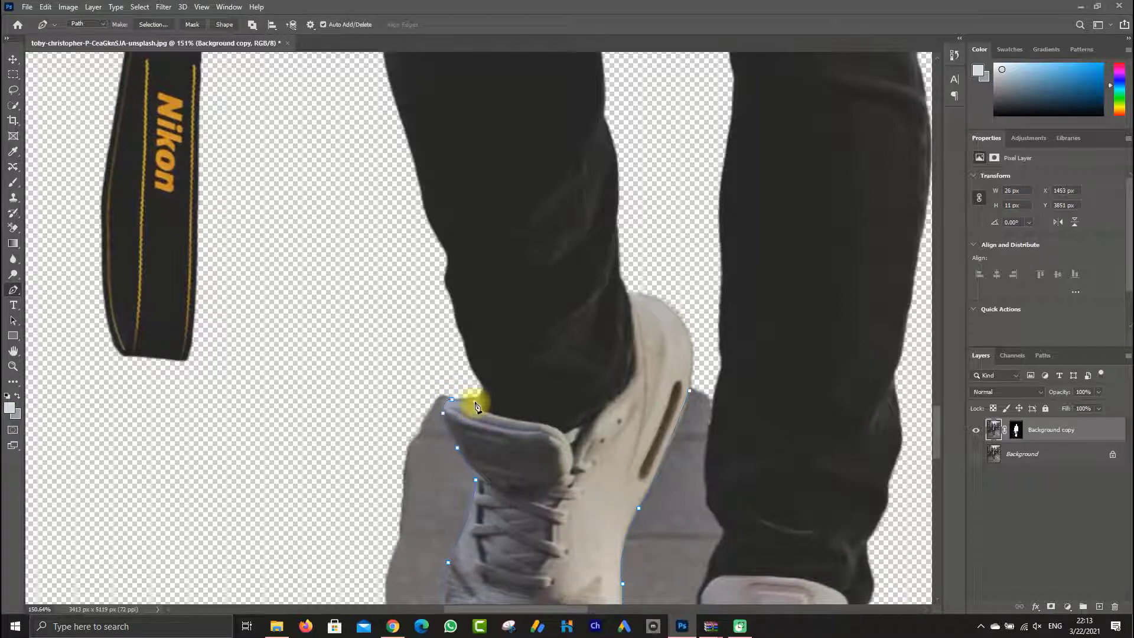
Try to close the path at its starting anchor on the raised shoe's heel
scroll(488, 435, "down", 2)
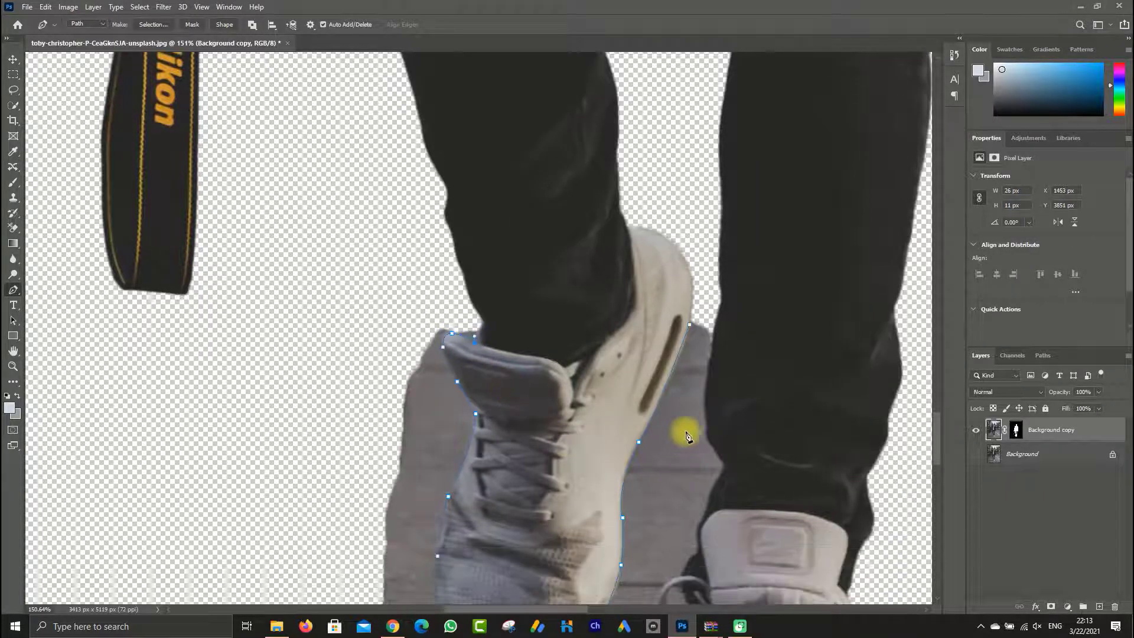
left_click(691, 326)
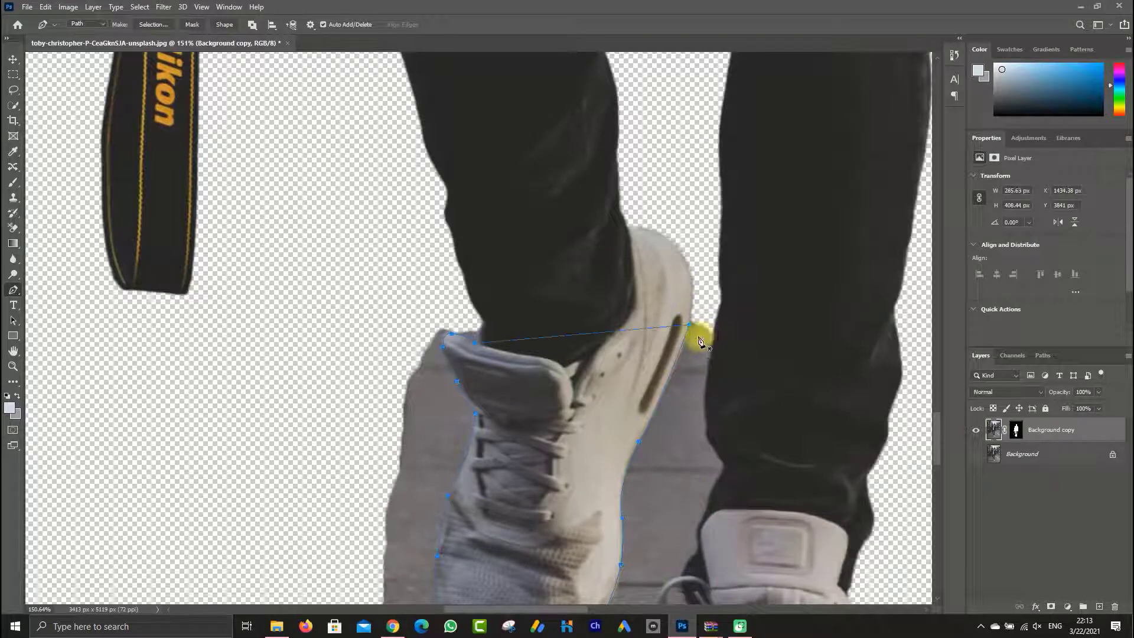
scroll(613, 366, "down", 6)
scroll(702, 498, "up", 5)
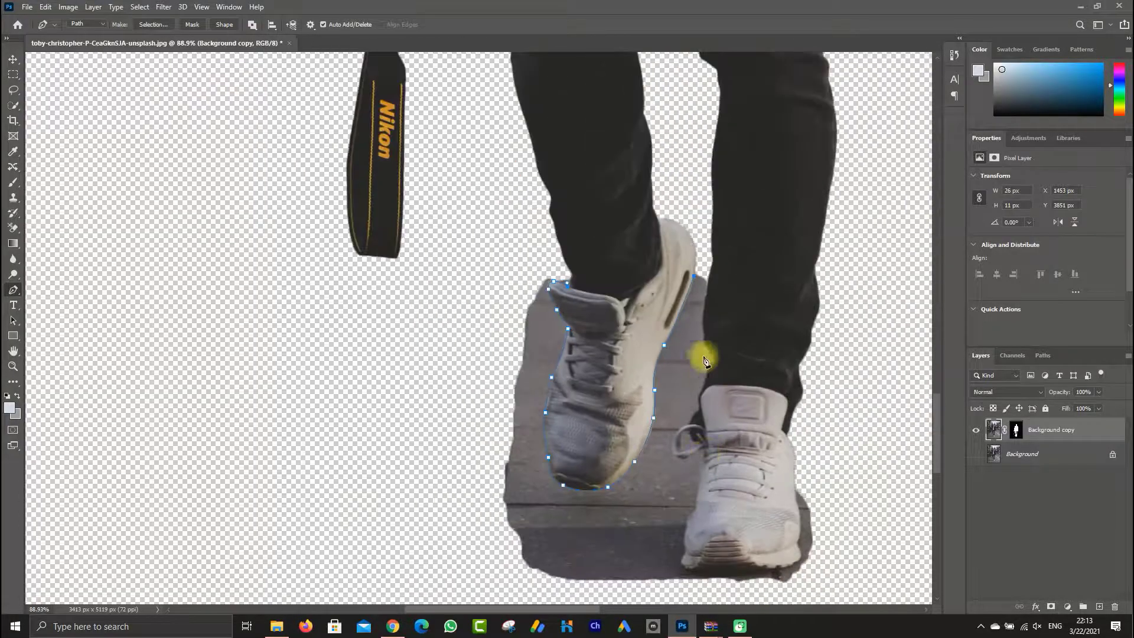
Extend the path in a wide loop outside the pavement remnant, below both shoes, to the planted shoe's outer edge
left_click(567, 287)
left_click_drag(460, 407, 459, 434)
left_click_drag(457, 462, 458, 479)
left_click_drag(465, 520, 503, 524)
scroll(469, 524, "down", 4)
left_click_drag(533, 530, 686, 535)
left_click_drag(756, 524, 828, 513)
left_click_drag(880, 393, 867, 368)
left_click_drag(849, 315, 849, 308)
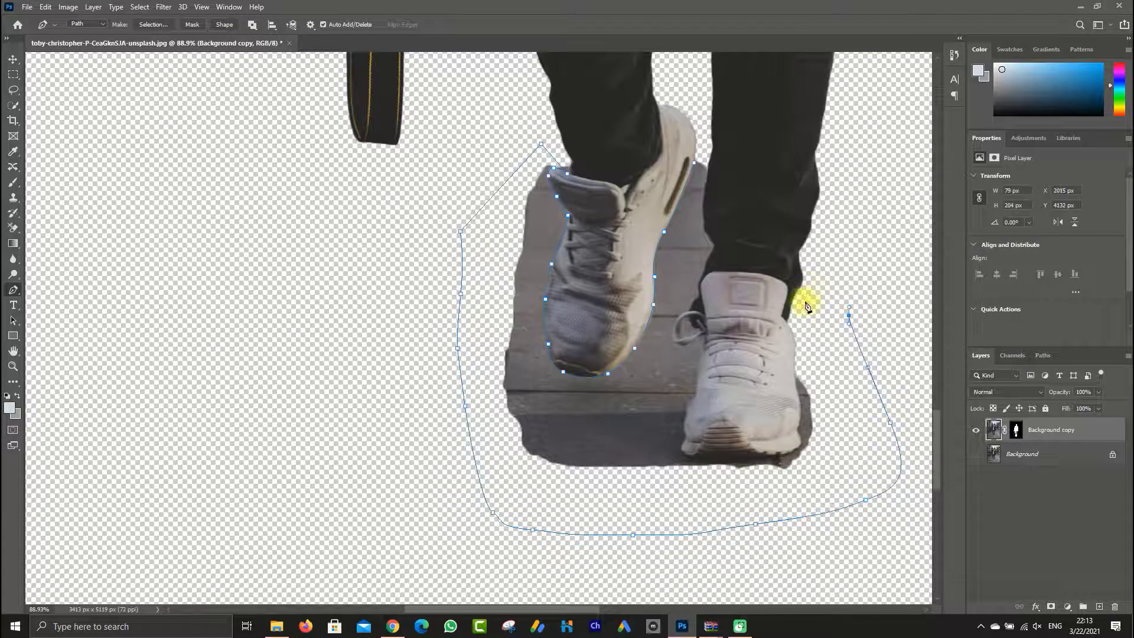
left_click(796, 366)
Trace the path down the planted shoe's outer side beside the pavement remnant
scroll(798, 368, "up", 3)
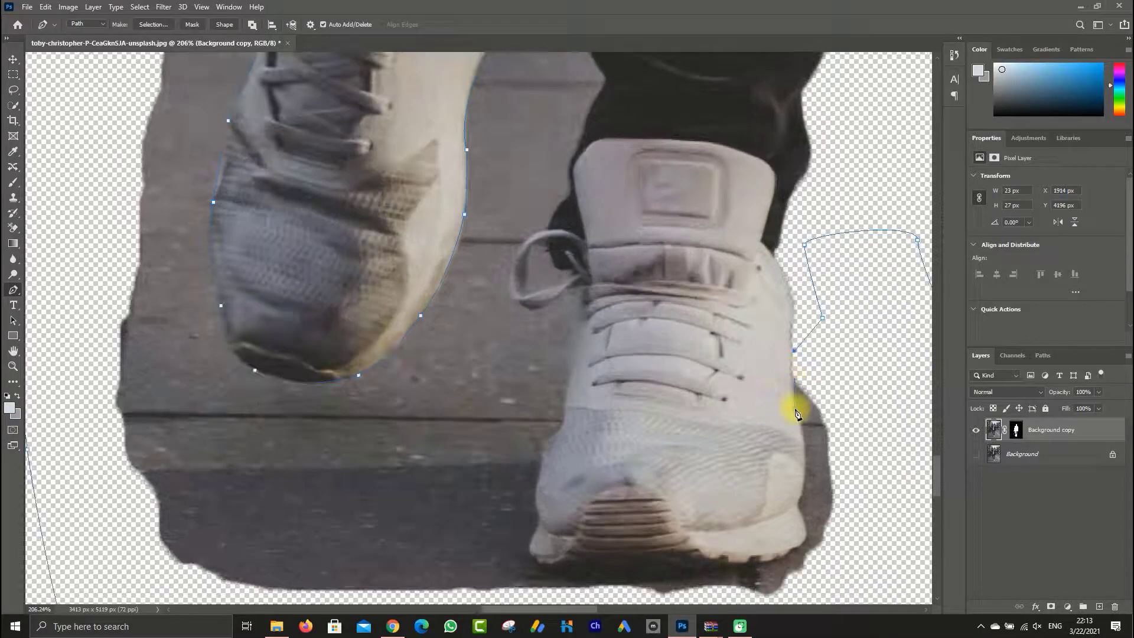
left_click_drag(797, 415, 799, 420)
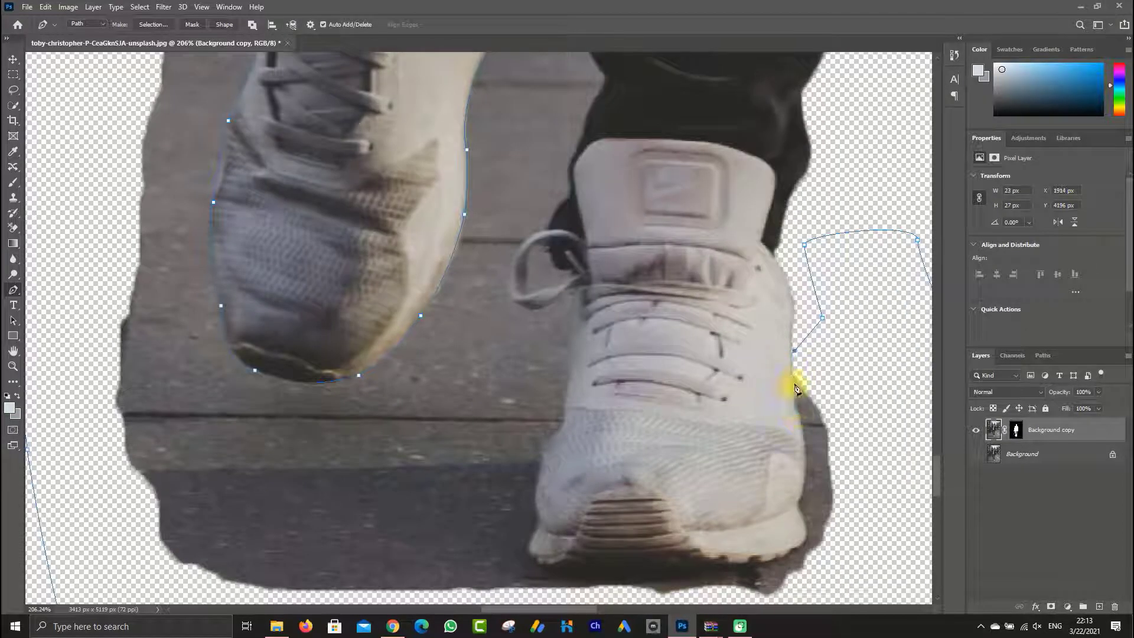
left_click(792, 379)
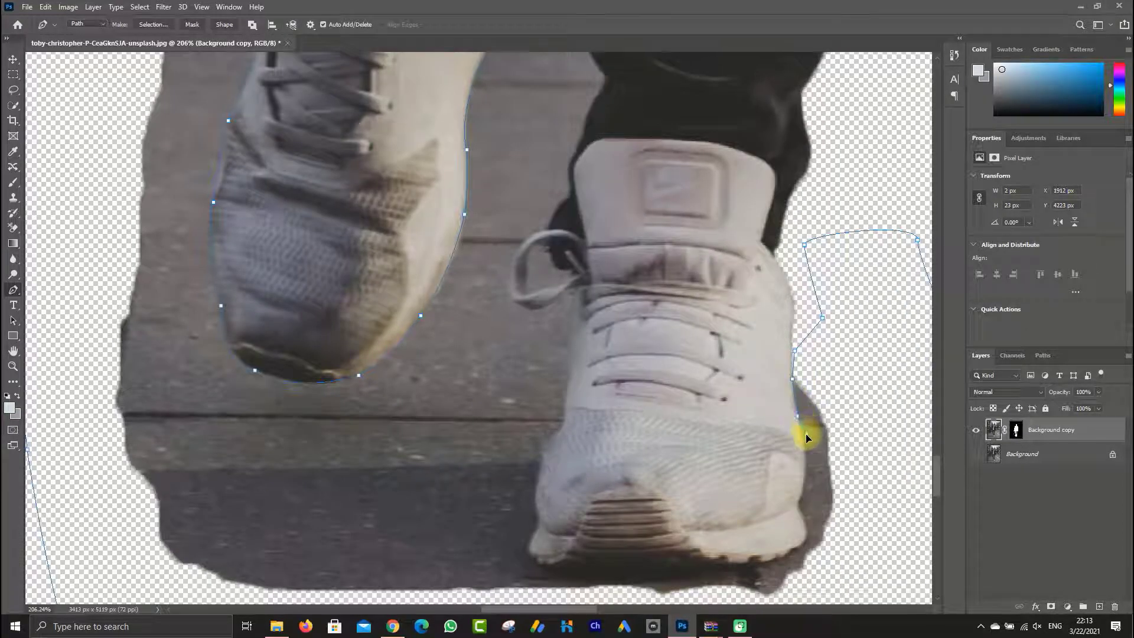
left_click(802, 425)
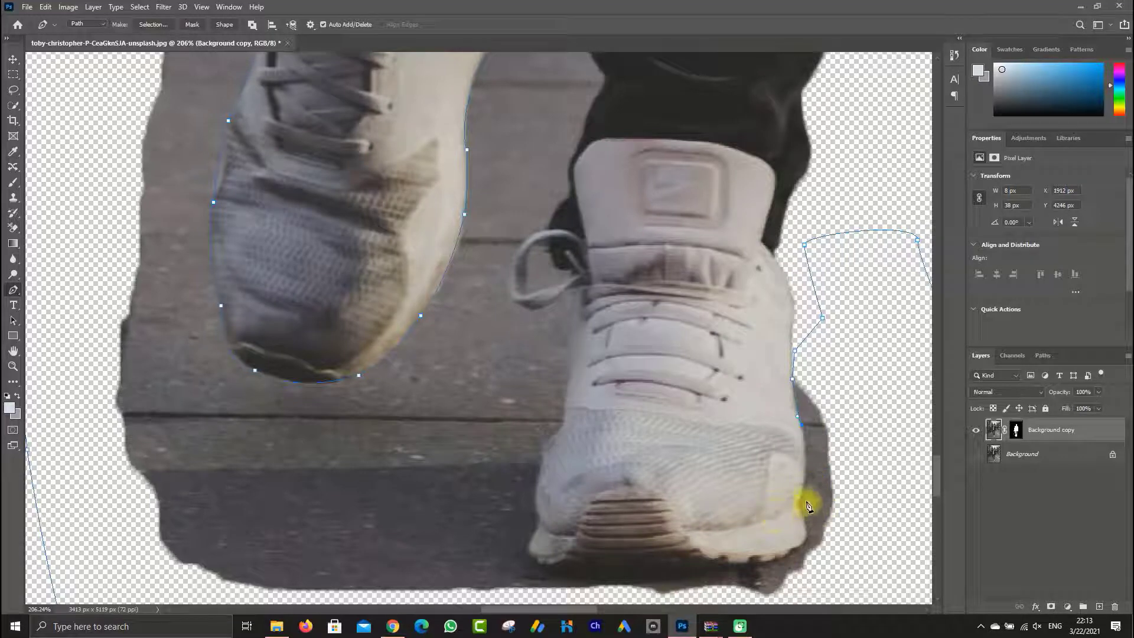
Bring the path around the outer corner of the planted shoe's sole, replacing the misplaced anchors there
left_click_drag(787, 520, 783, 552)
left_click(799, 500, "alt")
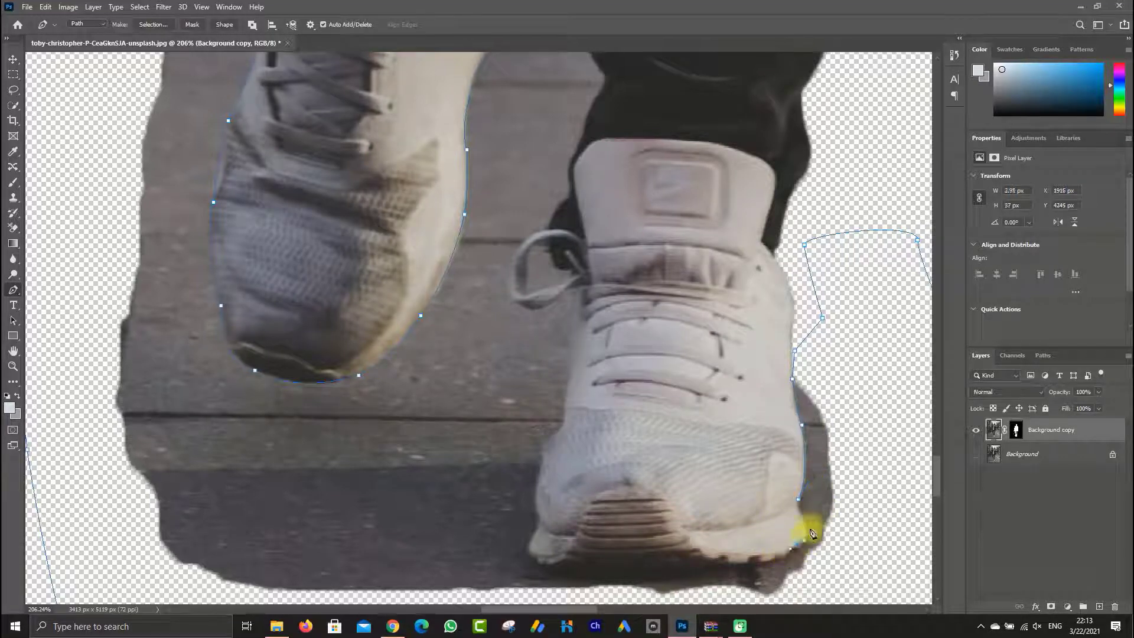
key("z")
key("ctrl+z")
key("p")
left_click_drag(806, 522, 777, 556)
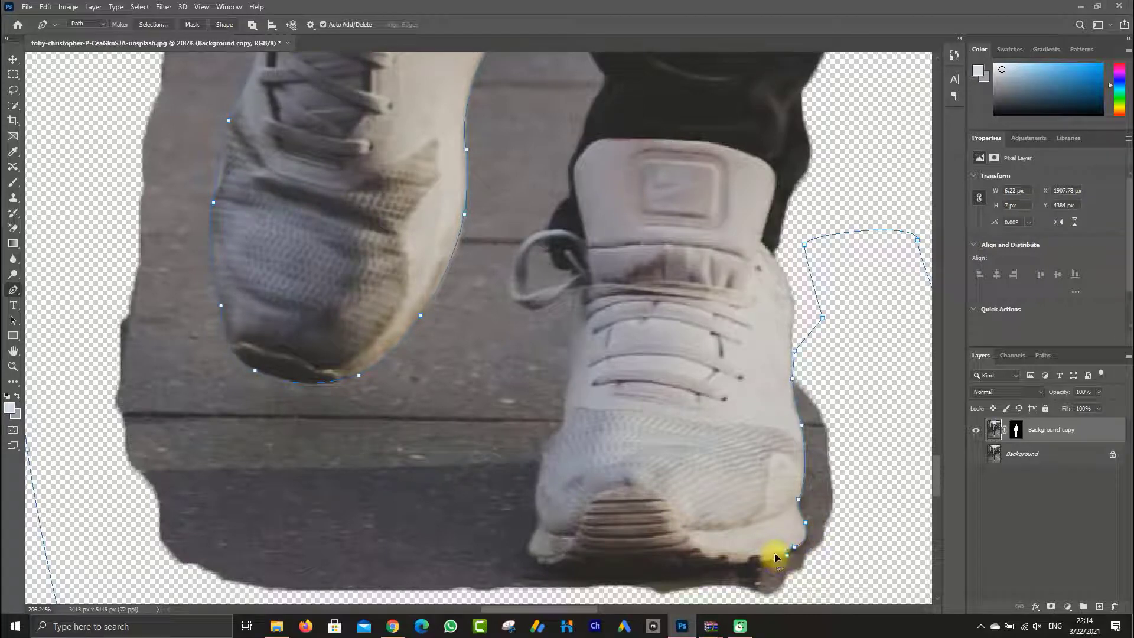
Place closely spaced anchors along the treads at the outer half of the planted shoe's front sole edge
left_click(775, 558)
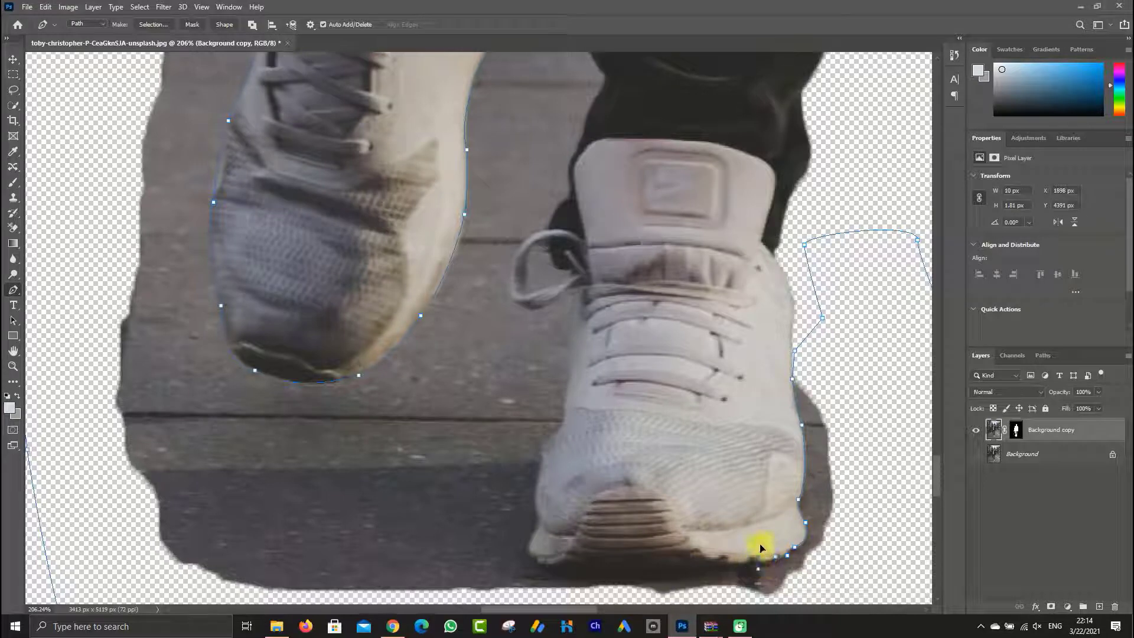
left_click(760, 561)
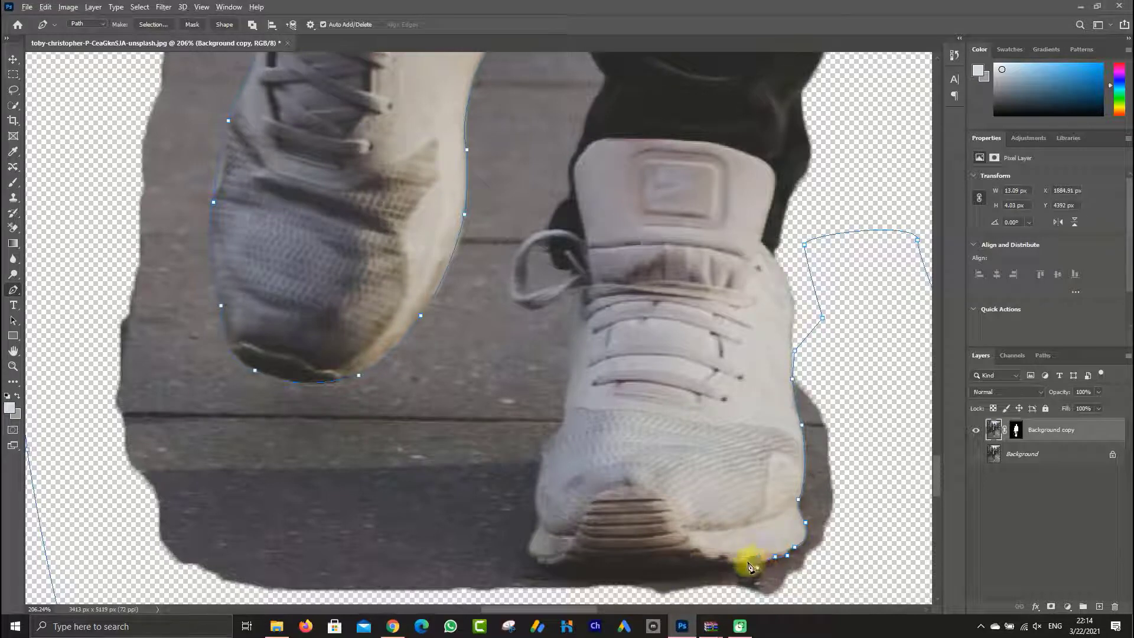
left_click(752, 563)
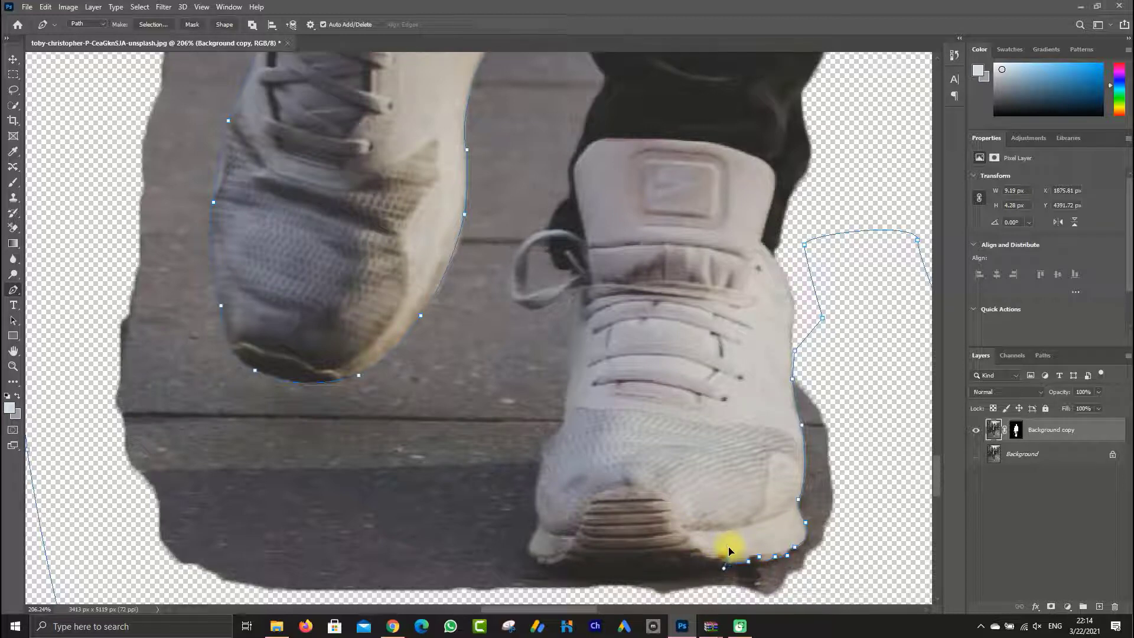
left_click_drag(729, 549, 728, 558)
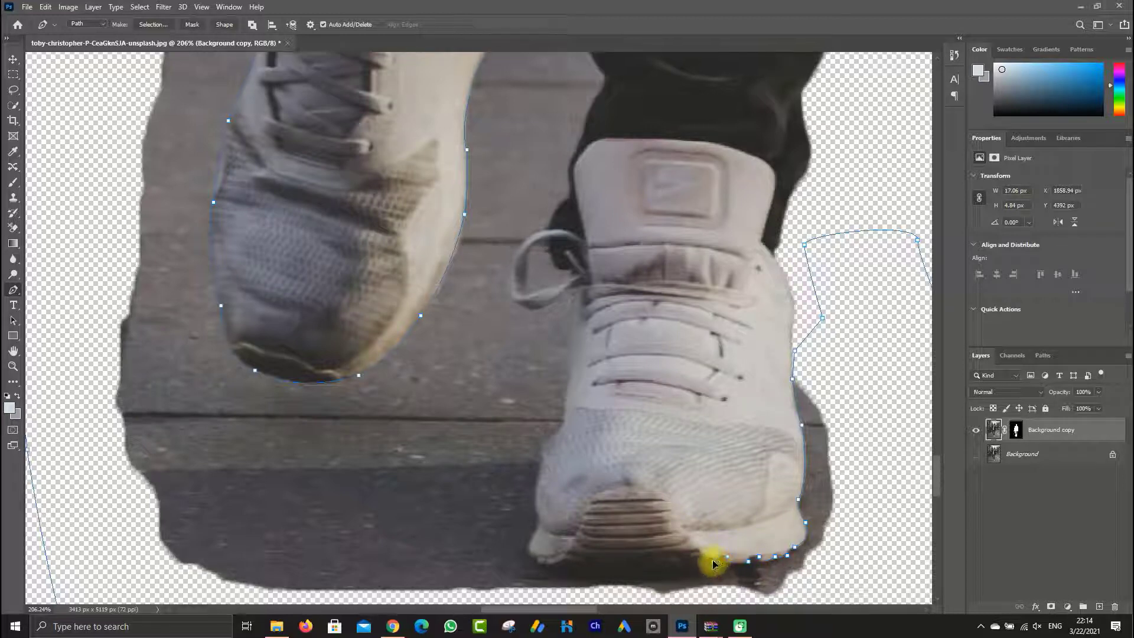
left_click(714, 562)
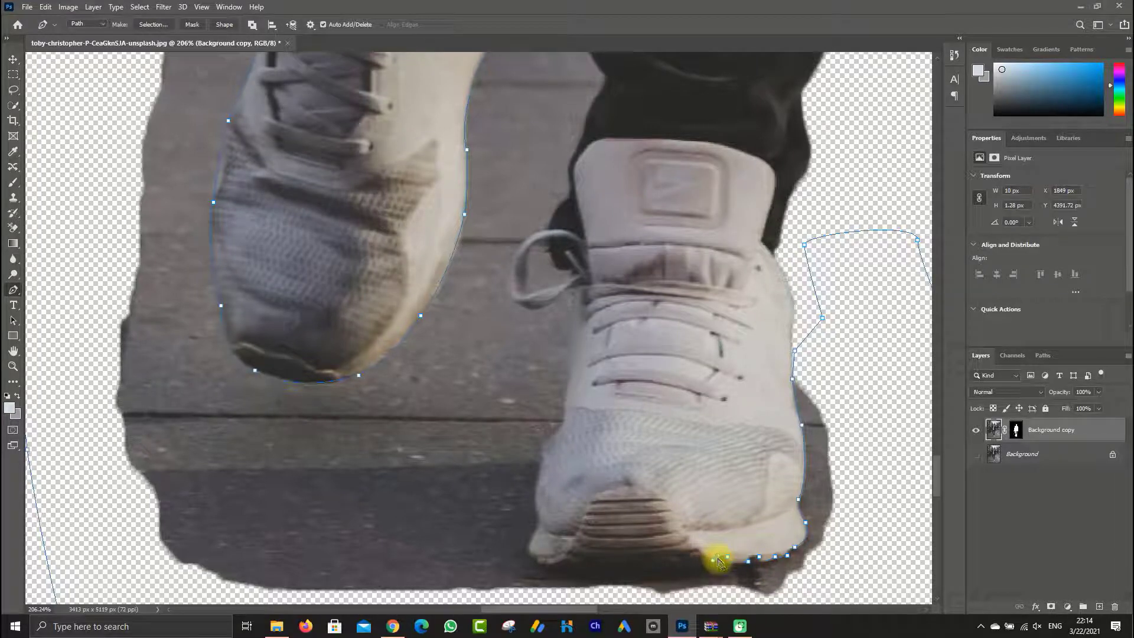
Curve the path under the arched sole of the planted shoe to its inner corner, redoing the last anchors
left_click_drag(559, 562, 512, 588)
left_click(559, 561, "alt")
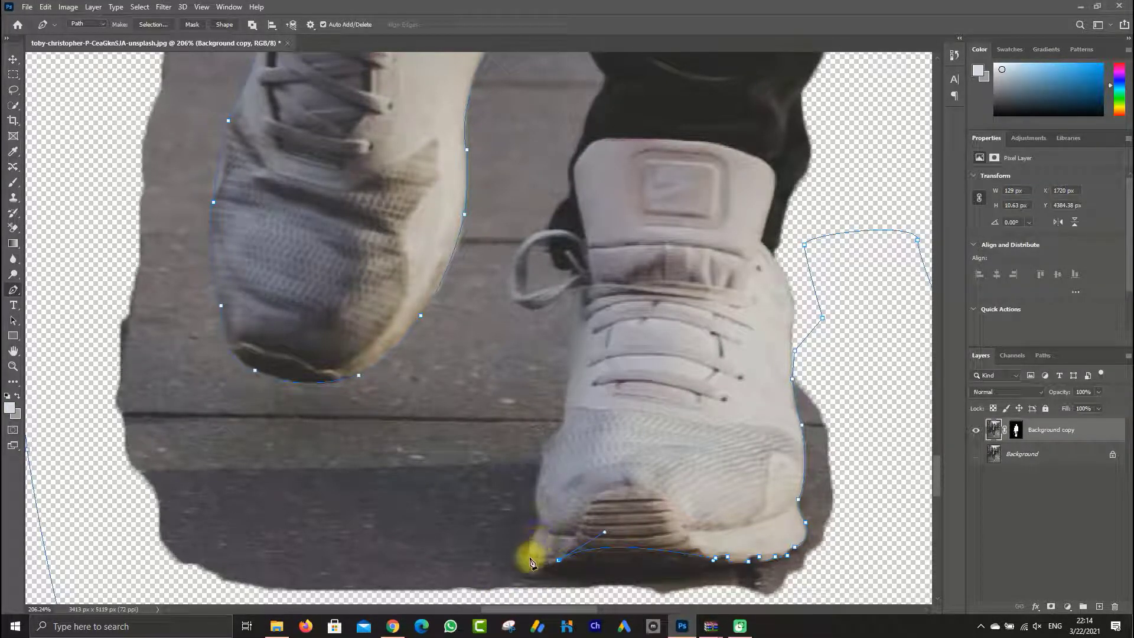
left_click(537, 557)
key("ctrl+z")
key("ctrl+z")
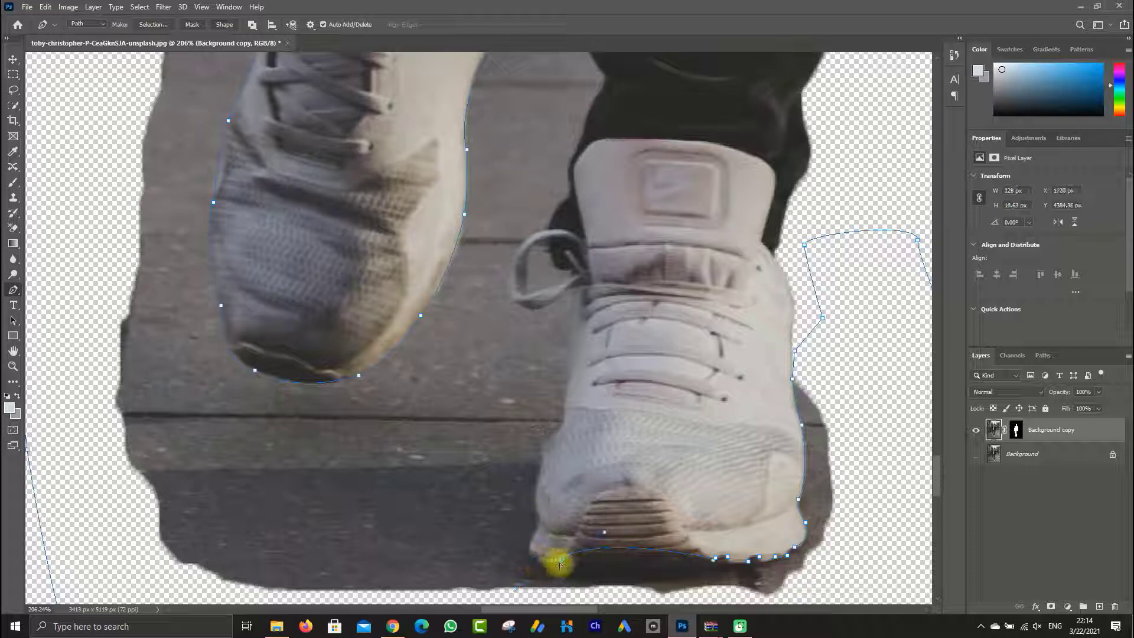
left_click(559, 563, "alt")
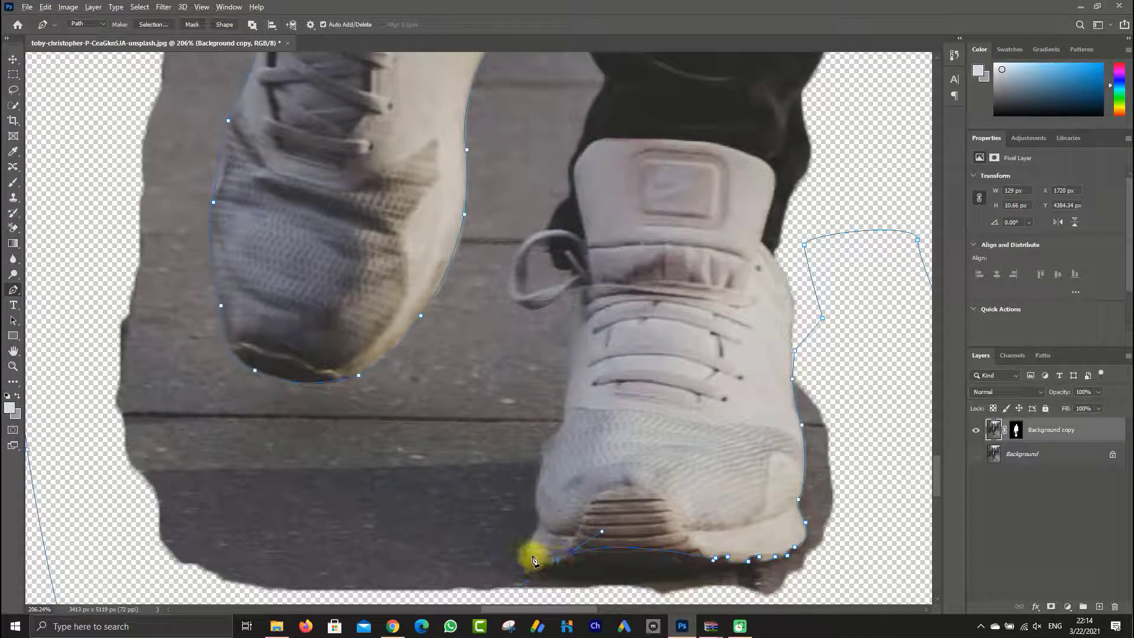
left_click(537, 558)
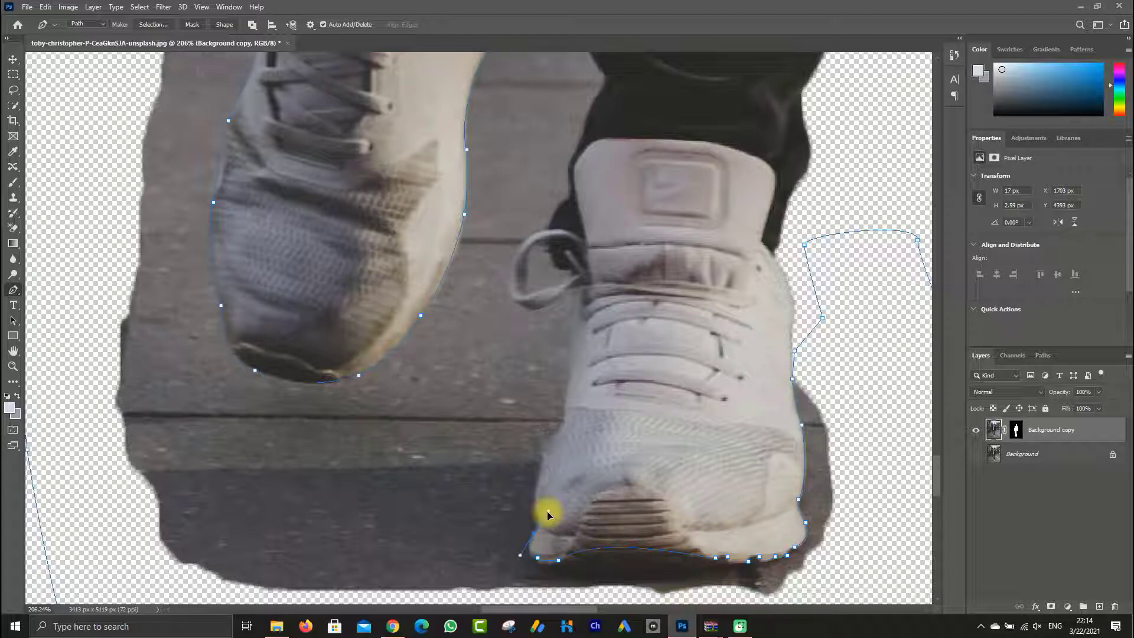
Trace the path up from the sole's inner corner along the side of the planted shoe's toe box
left_click(535, 532)
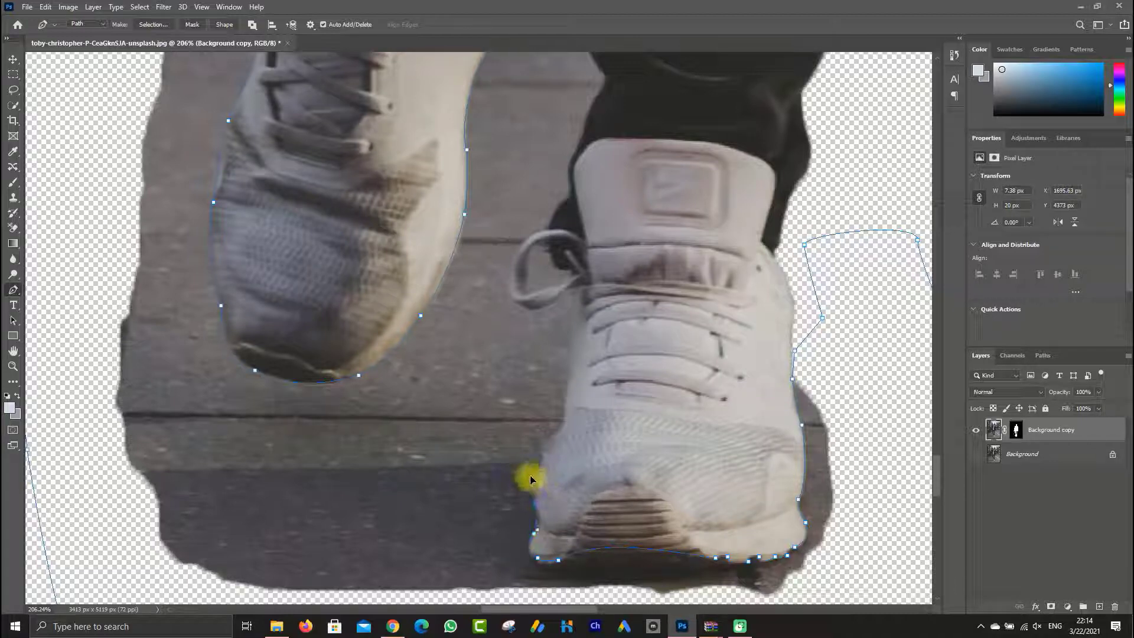
left_click(535, 504, "alt")
left_click_drag(525, 489, 578, 425)
left_click(542, 456, "alt")
left_click(561, 430, "alt")
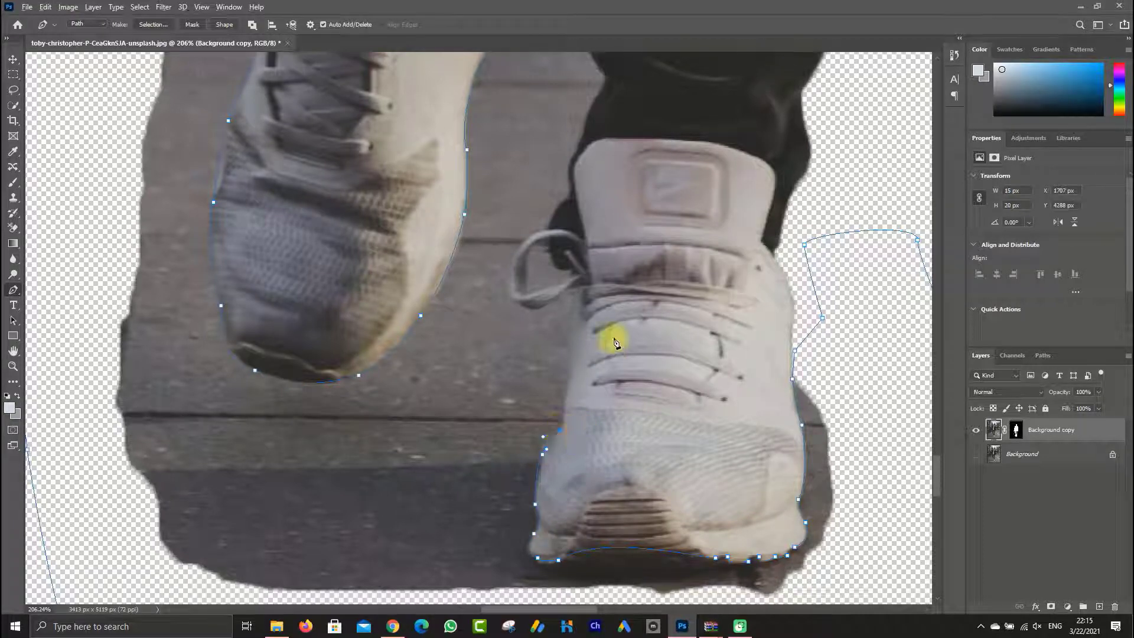
Continue up the planted shoe's inner side and around the lower and outer edge of the loose lace loop
mouse_move(570, 310)
left_mouse_down()
mouse_move(577, 287)
mouse_move(552, 302)
left_mouse_up()
left_click(575, 302, "alt")
left_click_drag(515, 303, 558, 230)
left_click(521, 306)
key("ctrl+z")
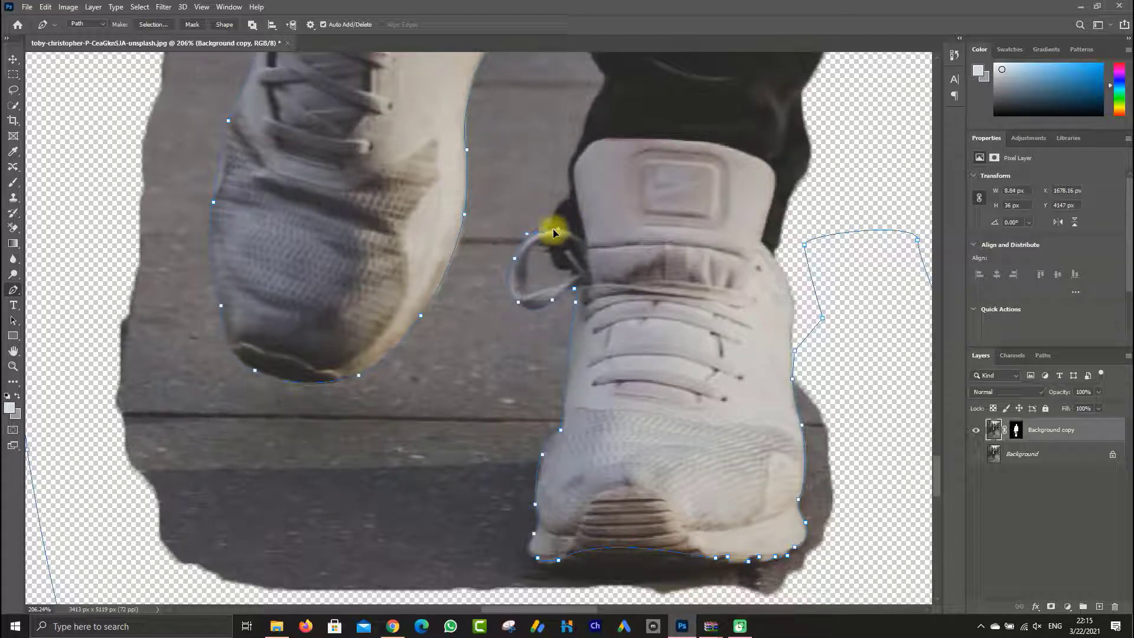
Continue the Pen path over the top of the loose lace loop and up the planted shoe's inner side beside the tongue
left_click(542, 231, "alt")
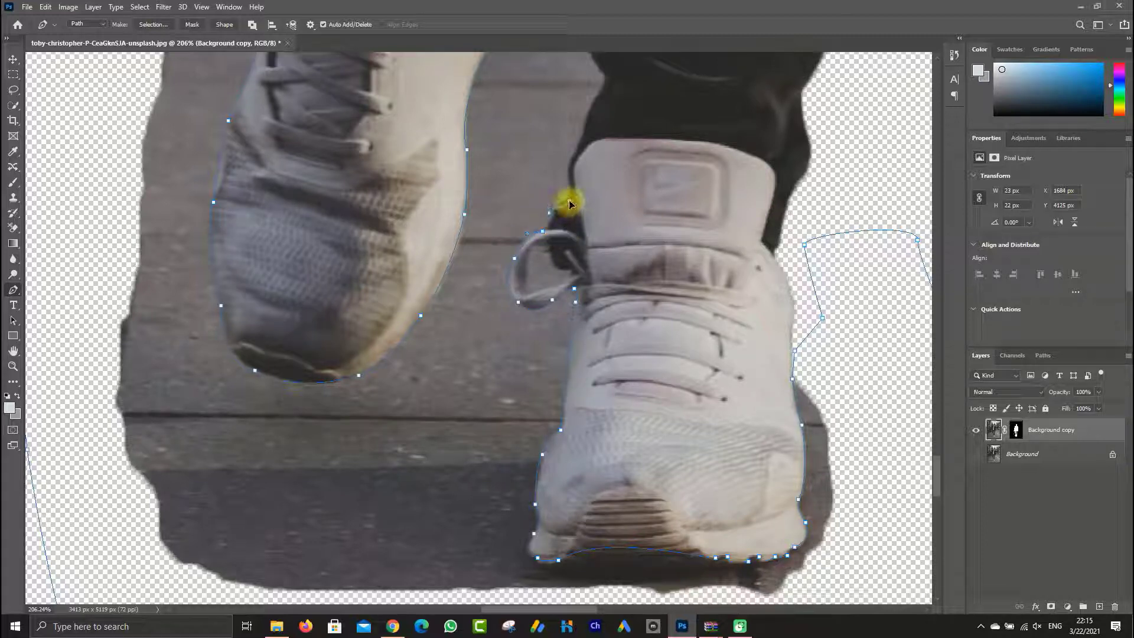
left_click(558, 209)
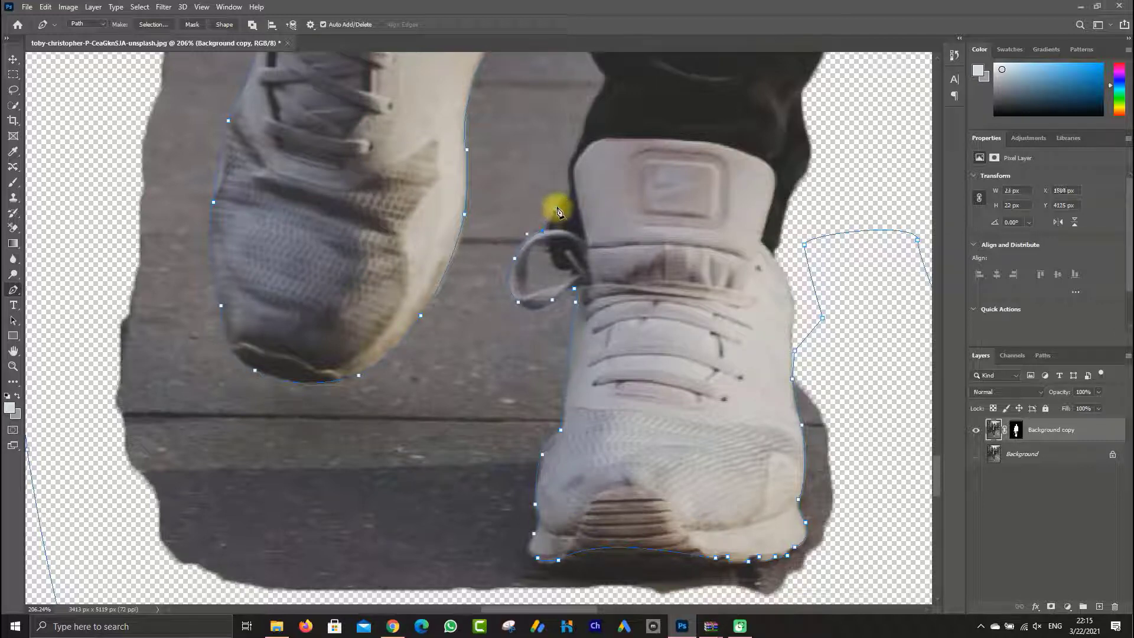
left_click(556, 206)
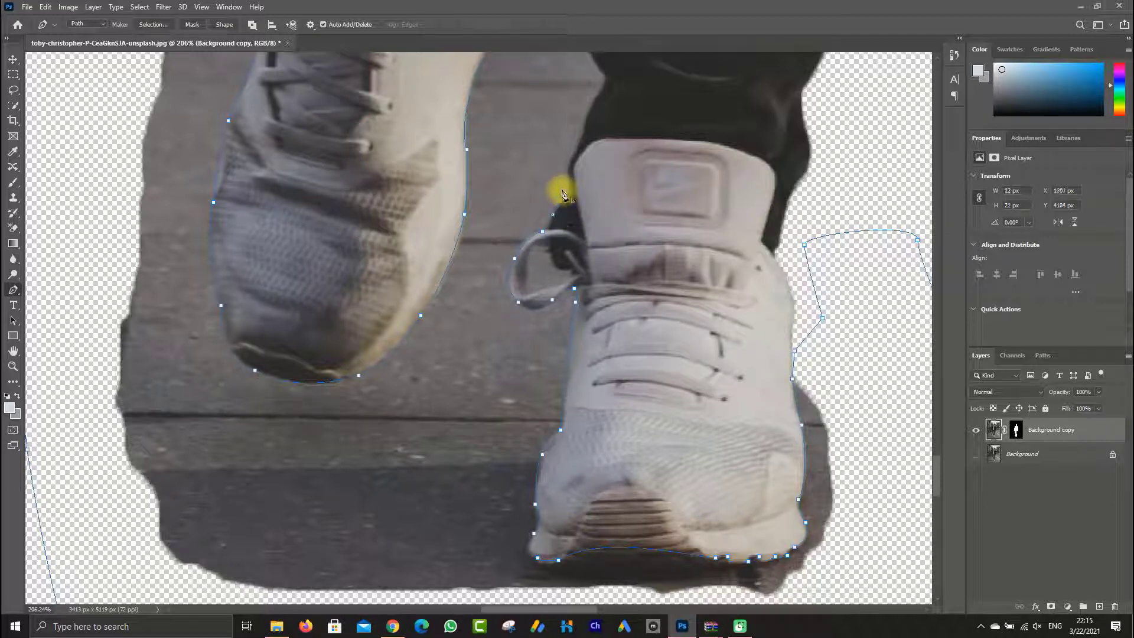
left_click_drag(568, 180, 492, 301)
left_click(570, 182, "alt")
Trace the path up the inner edge of the planted leg's trouser and close it at the raised shoe's heel
left_click_drag(520, 231, 479, 324)
left_click(521, 201, "alt")
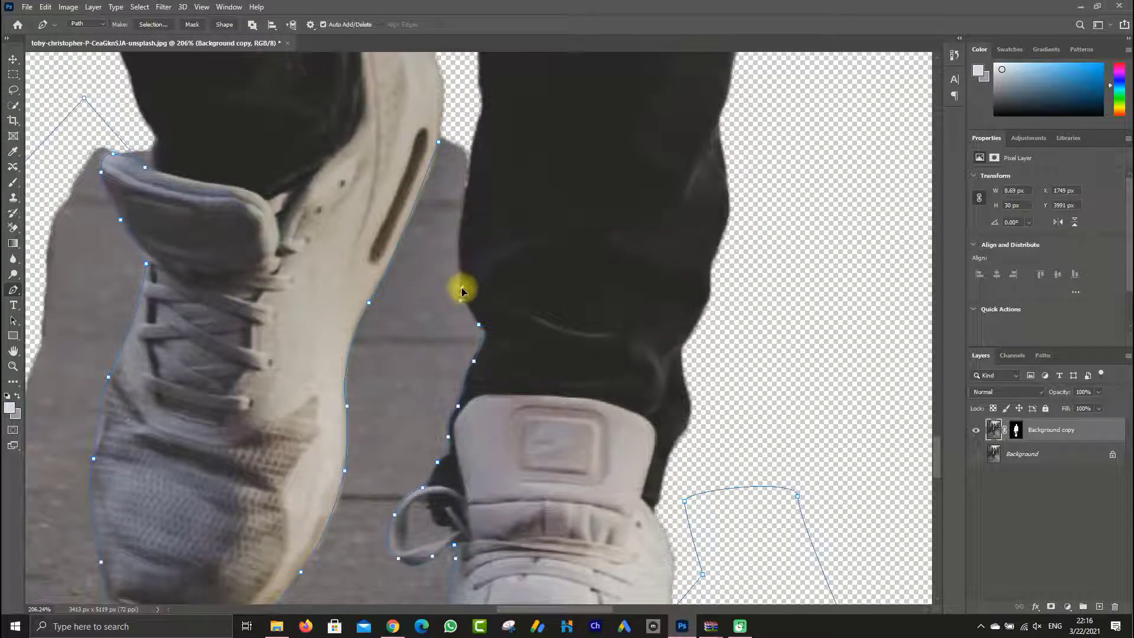
left_click(462, 291)
mouse_move(467, 169)
left_mouse_down()
mouse_move(481, 143)
mouse_move(464, 170)
left_mouse_up()
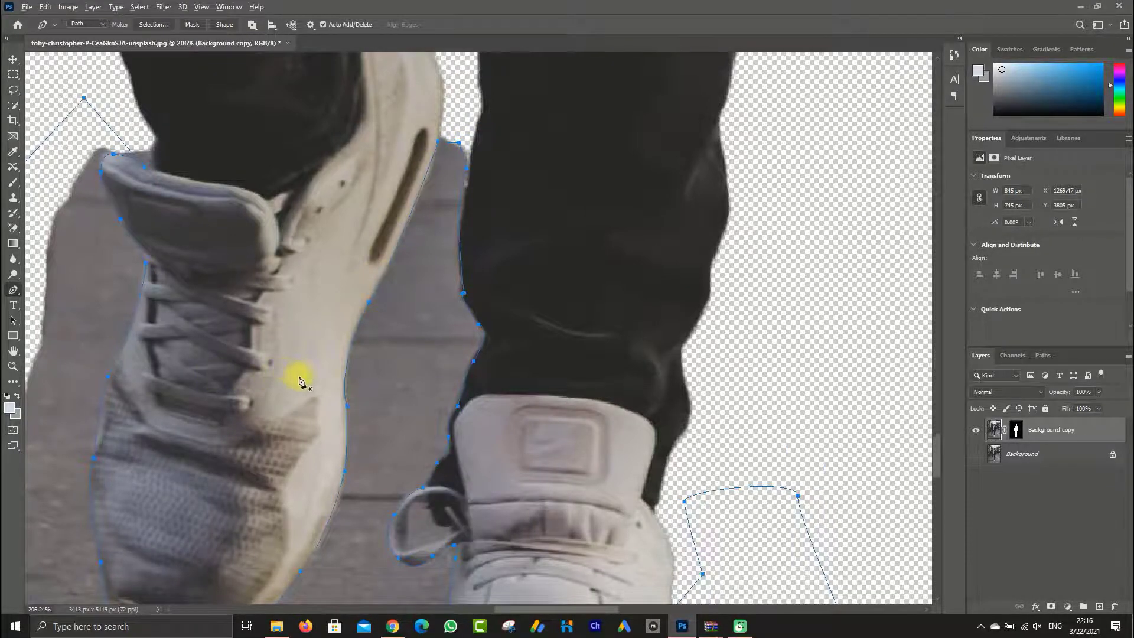
Convert the closed path around the shoes' leftover pavement into a selection
scroll(299, 374, "down", 5)
right_click(271, 350)
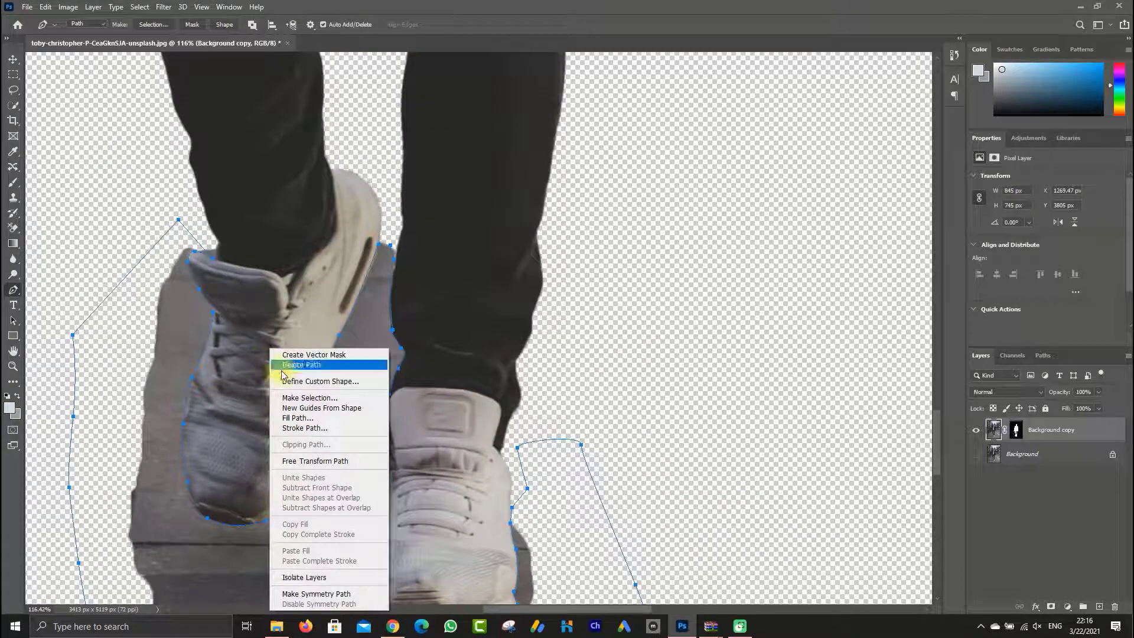
left_click(309, 397)
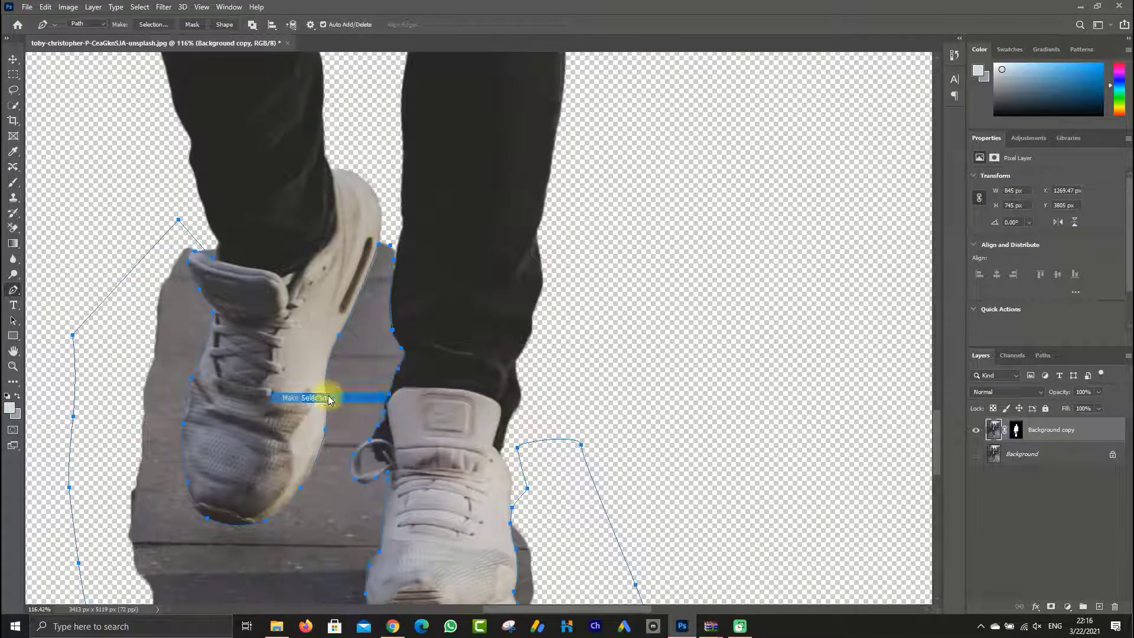
left_click(628, 167)
scroll(304, 327, "down", 5)
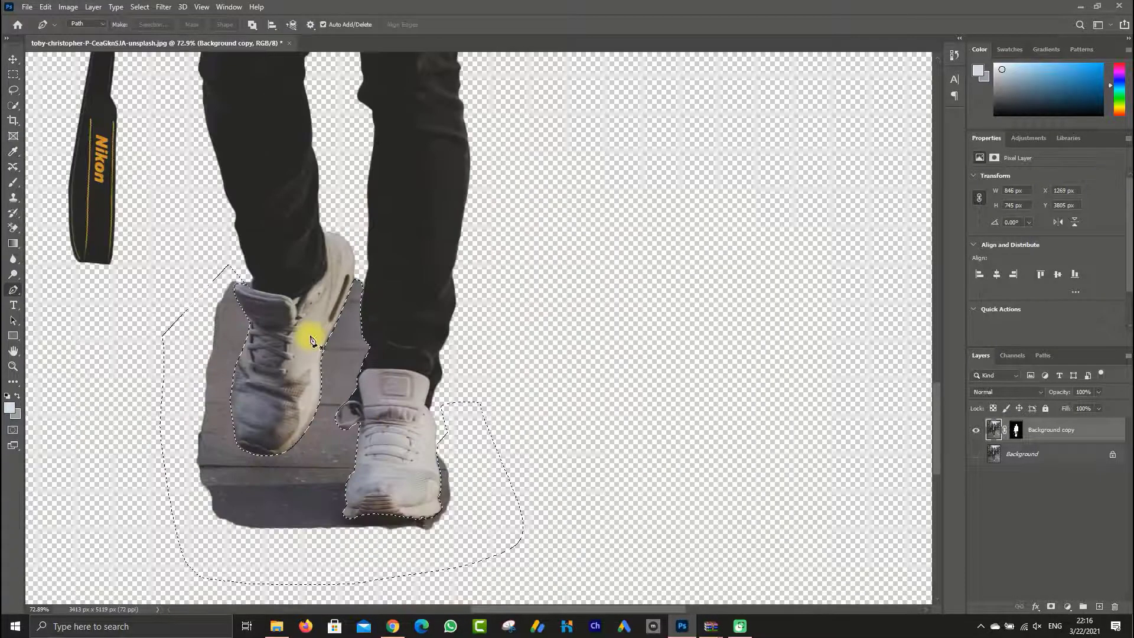
Brush black over the selected pavement on the Background copy's layer mask to hide it, and deselect
left_click(13, 182)
left_click(1016, 429)
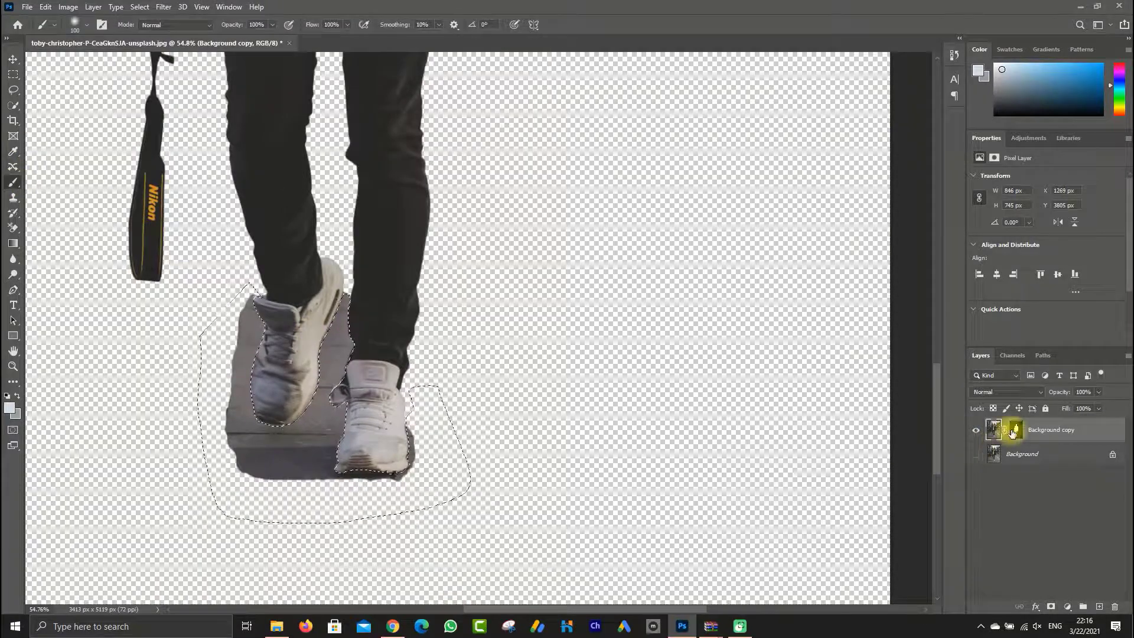
key("d")
mouse_move(341, 393)
left_mouse_down()
mouse_move(289, 398)
mouse_move(212, 363)
mouse_move(244, 352)
mouse_move(245, 383)
mouse_move(254, 327)
mouse_move(248, 365)
mouse_move(240, 295)
mouse_move(242, 421)
mouse_move(221, 428)
mouse_move(264, 454)
mouse_move(278, 445)
mouse_move(289, 476)
mouse_move(307, 457)
mouse_move(401, 489)
mouse_move(399, 452)
mouse_move(337, 391)
mouse_move(314, 432)
mouse_move(335, 362)
mouse_move(310, 443)
mouse_move(335, 315)
mouse_move(333, 336)
mouse_move(348, 325)
mouse_move(311, 313)
mouse_move(336, 320)
mouse_move(320, 359)
mouse_move(347, 294)
left_mouse_up()
key("x")
key("ctrl+d")
Shrink the brush and mask out the pavement inside the planted shoe's lace loop
scroll(319, 388, "up", 4)
scroll(323, 384, "up", 5)
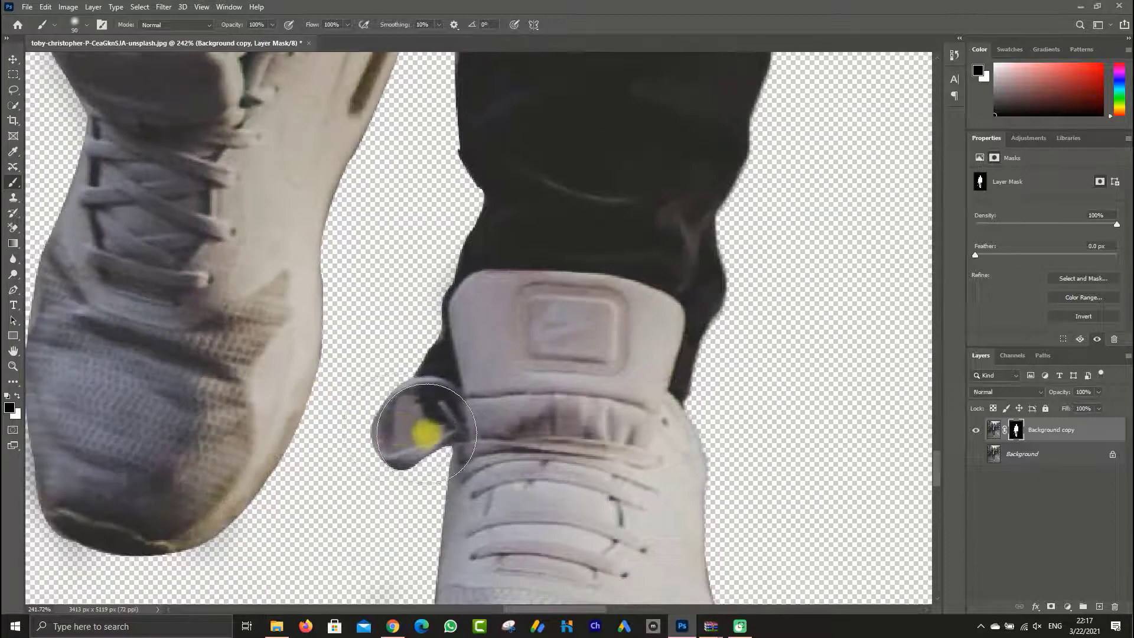
key("bracketleft")
key("bracketleft")
key("bracketleft")
key("bracketleft")
key("bracketleft")
key("bracketleft")
mouse_move(427, 433)
left_mouse_down()
mouse_move(406, 410)
mouse_move(403, 433)
mouse_move(431, 429)
left_mouse_up()
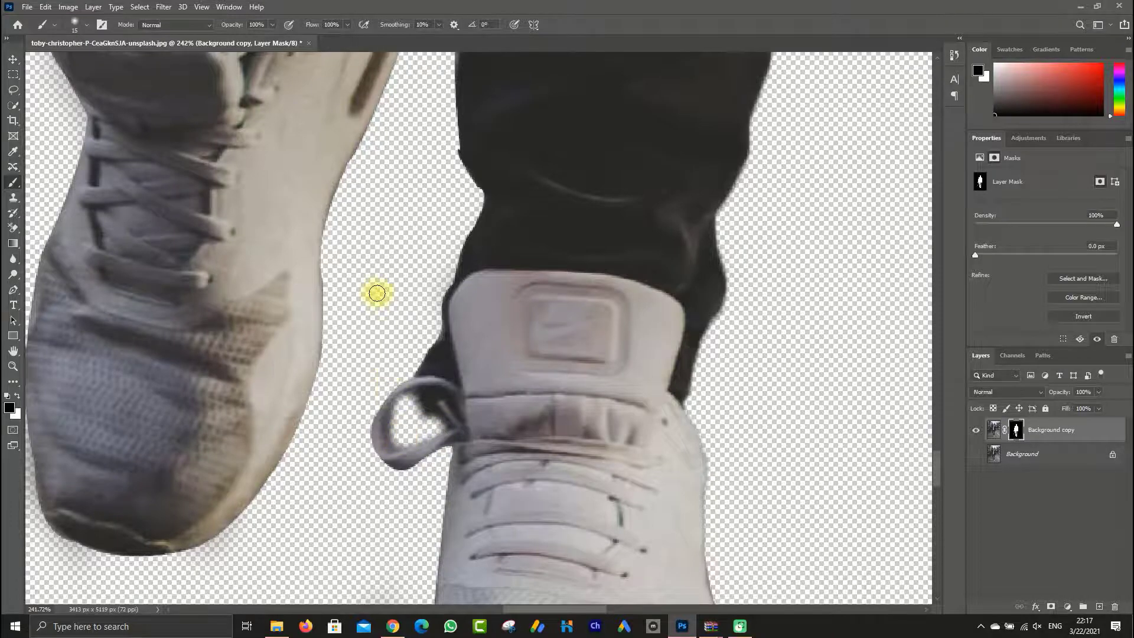
Mask out the leftover background in the gap between the camera's strap ends, just below the camera
scroll(376, 293, "down", 13)
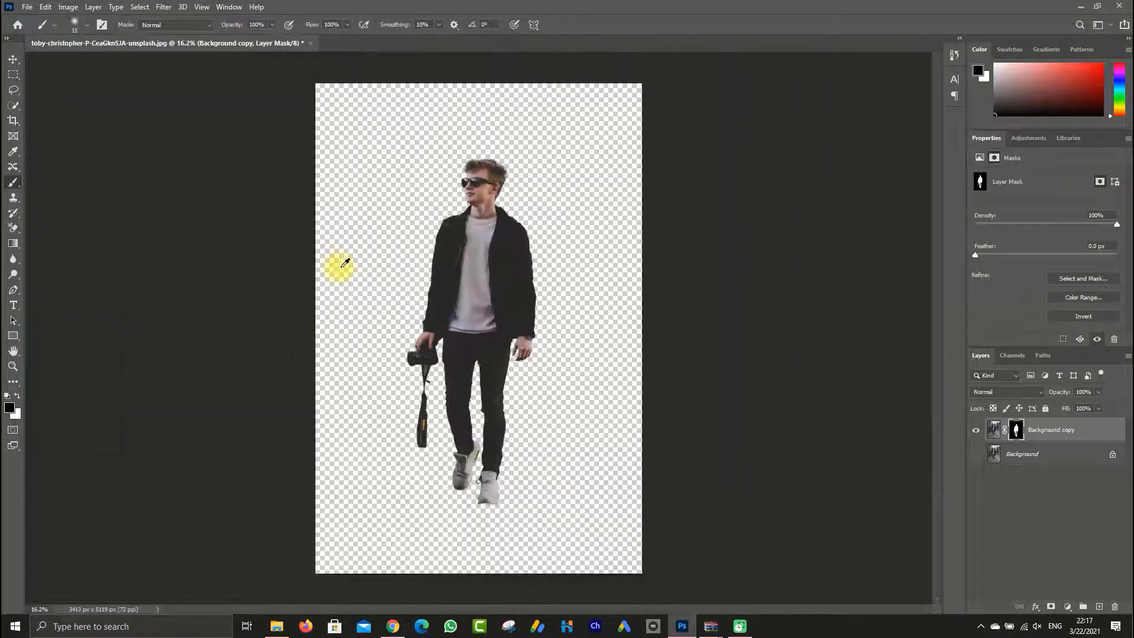
scroll(468, 147, "up", 6)
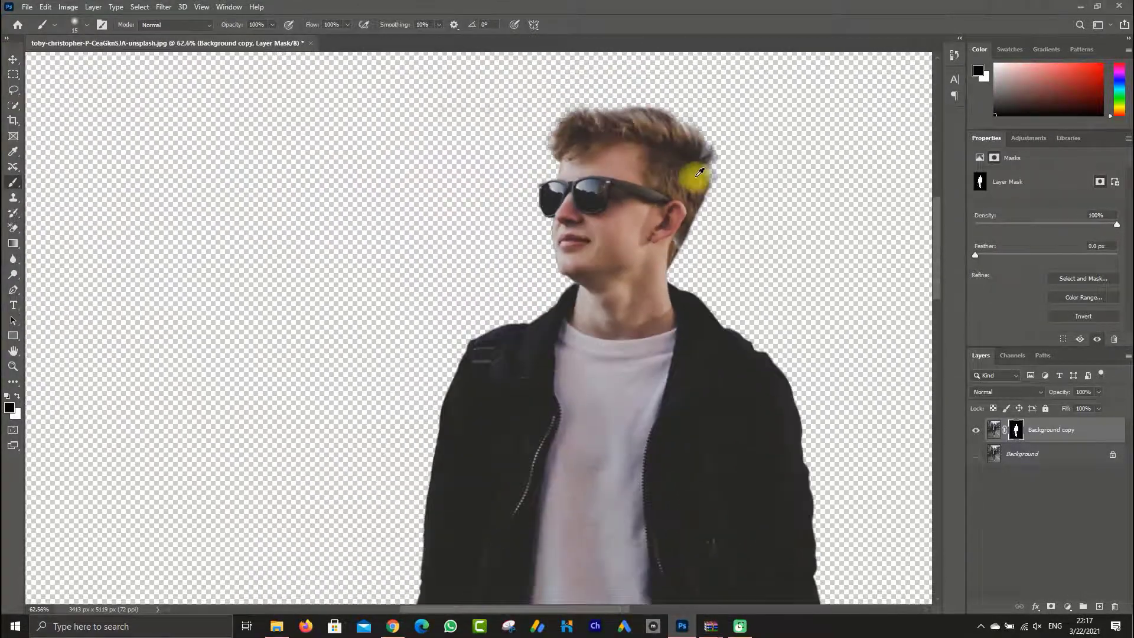
scroll(699, 172, "up", 1)
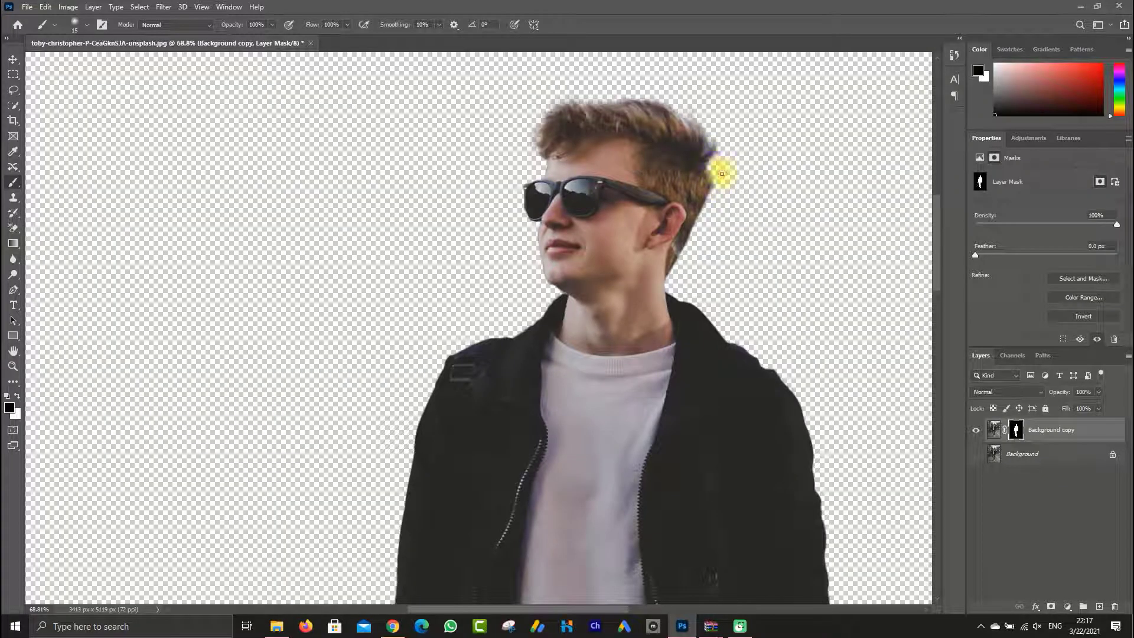
scroll(721, 295, "down", 6)
scroll(408, 378, "up", 4)
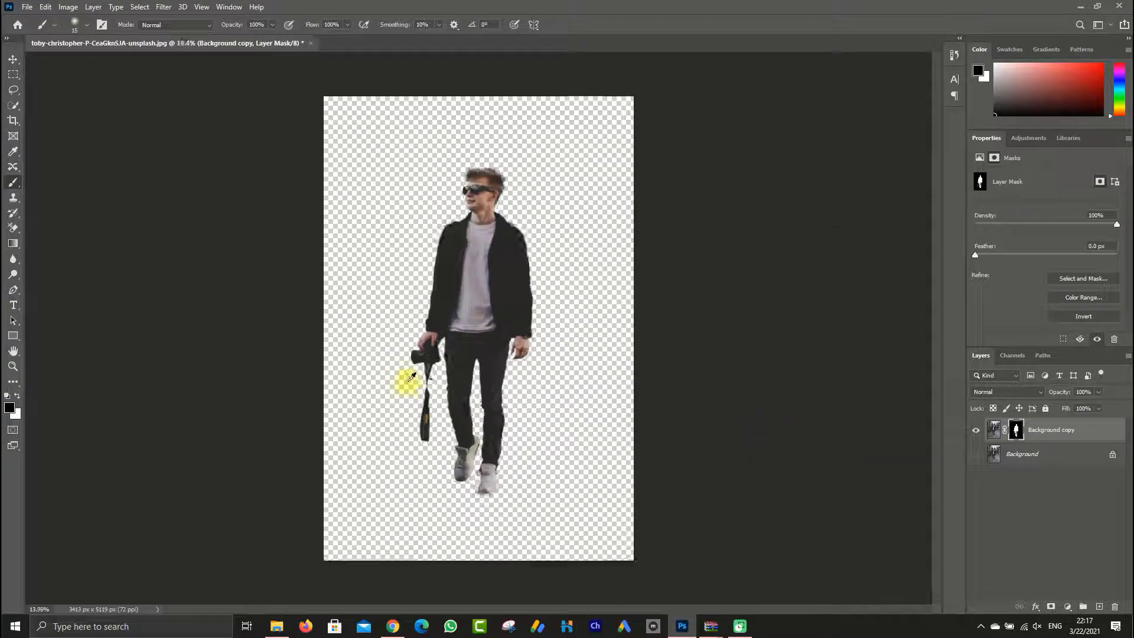
scroll(412, 376, "up", 4)
left_click_drag(473, 286, 479, 333)
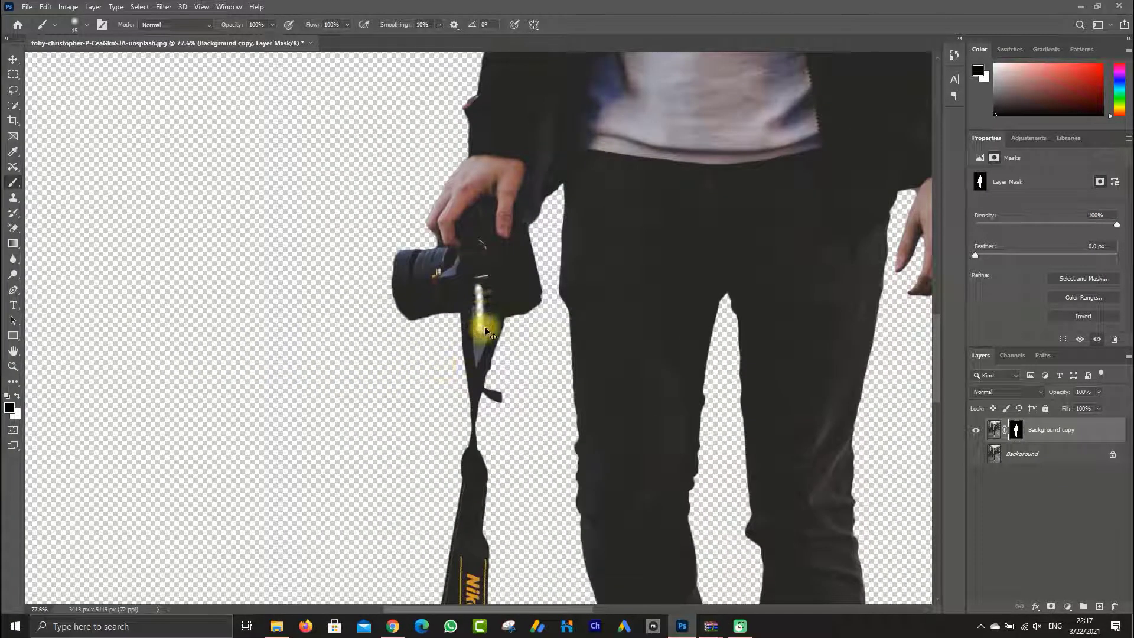
scroll(485, 331, "down", 5)
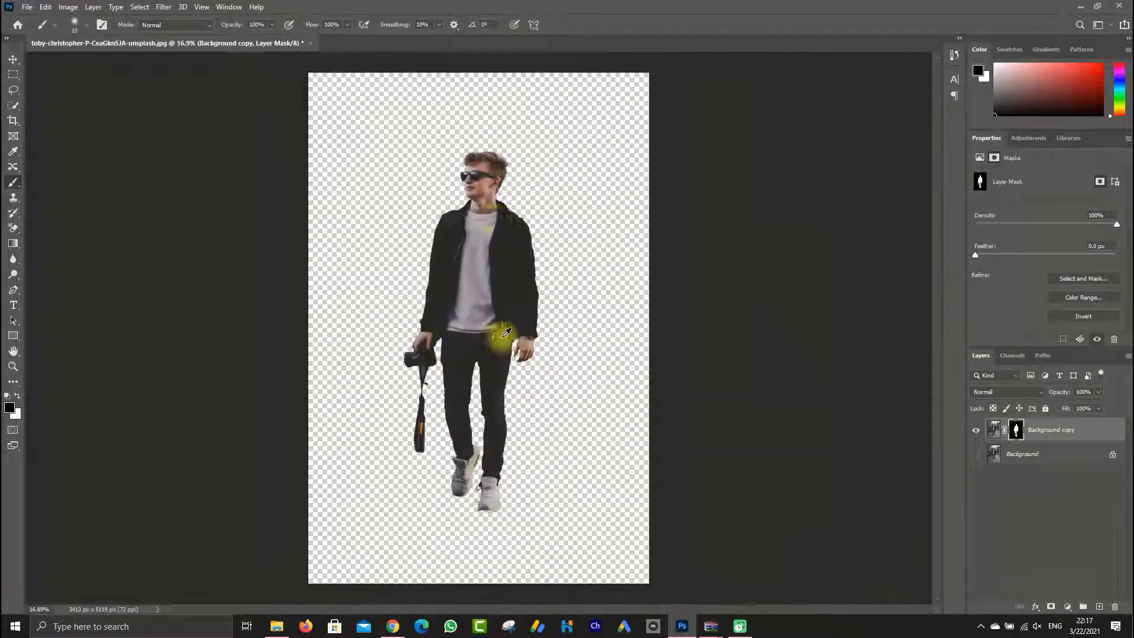
scroll(511, 219, "up", 2)
scroll(498, 227, "down", 2)
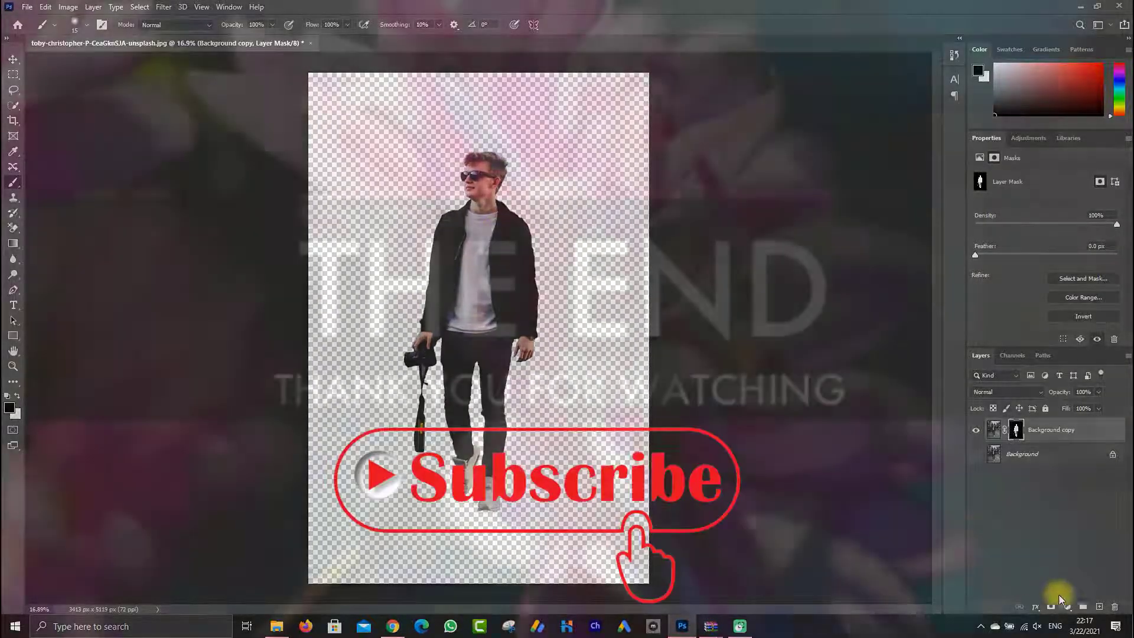